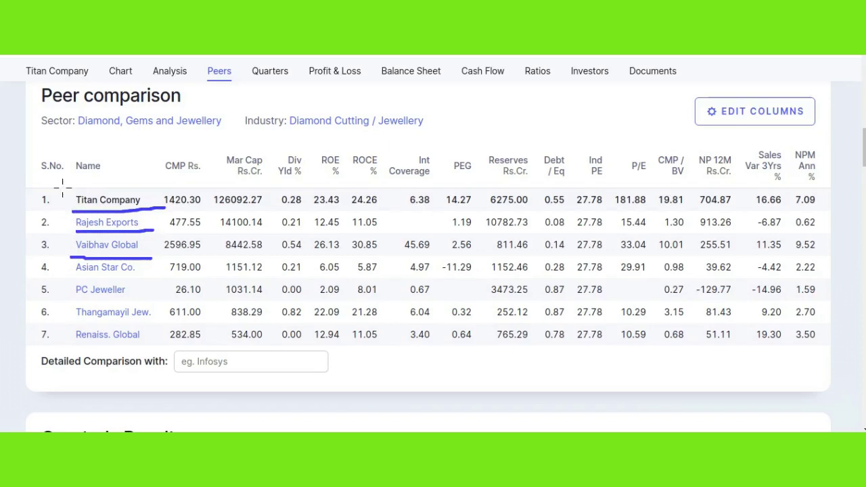
- Draw a box around Titan Company, Rajesh Exports and Vaibhav Global and underline their CMP values in the peer comparison
mouse_move(64, 190)
mouse_down()
mouse_move(149, 184)
mouse_move(163, 256)
mouse_move(119, 259)
mouse_up()
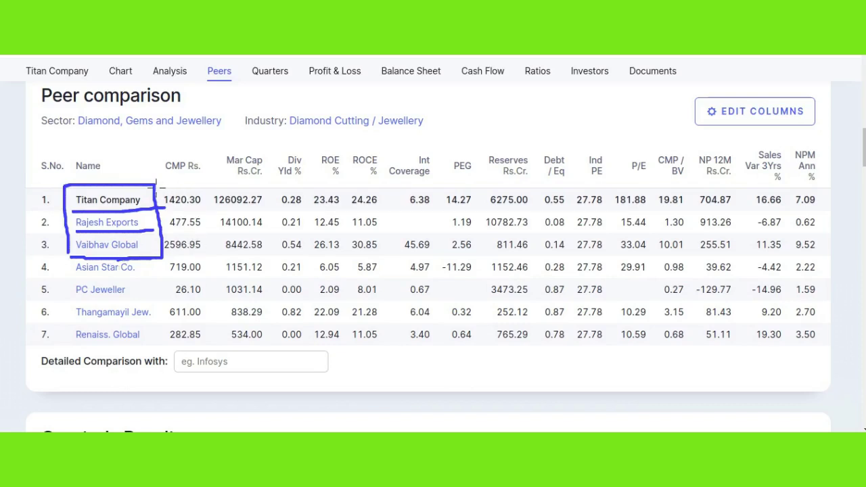
mouse_move(160, 187)
mouse_down()
mouse_move(166, 208)
mouse_move(203, 211)
mouse_up()
drag(162, 230, 205, 231)
drag(162, 255, 207, 254)
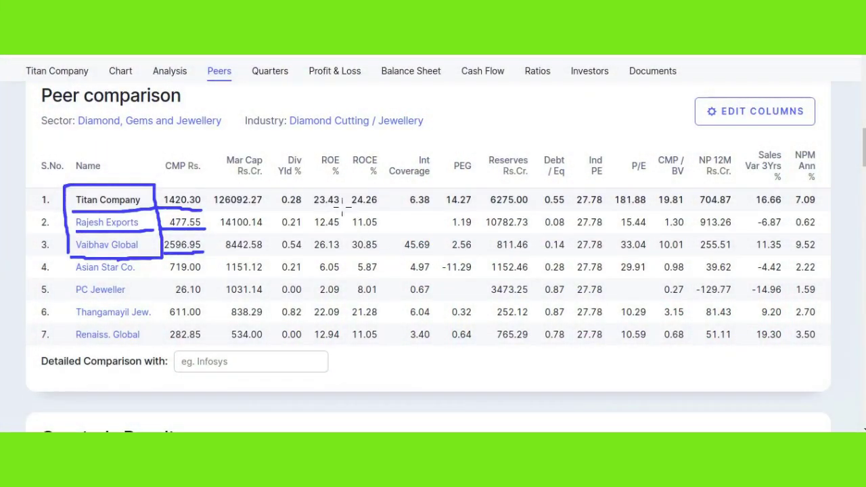
- Draw three check marks and a 3 across the peer comparison table, and erase all drawn annotations
mouse_move(373, 218)
mouse_down()
mouse_move(410, 232)
mouse_move(449, 165)
mouse_up()
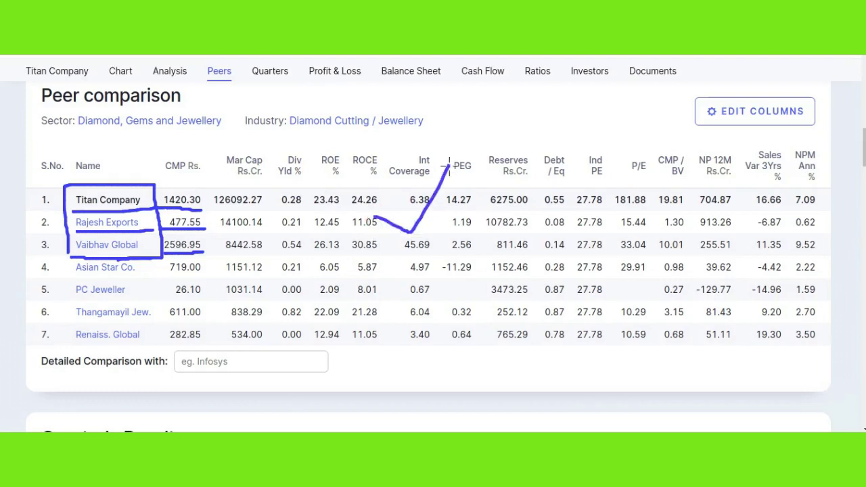
mouse_move(443, 255)
mouse_down()
mouse_move(488, 245)
mouse_move(504, 214)
mouse_up()
mouse_move(511, 271)
mouse_down()
mouse_move(553, 302)
mouse_move(583, 223)
mouse_up()
mouse_move(575, 161)
mouse_down()
mouse_move(596, 154)
mouse_move(584, 175)
mouse_move(624, 187)
mouse_move(571, 197)
mouse_up()
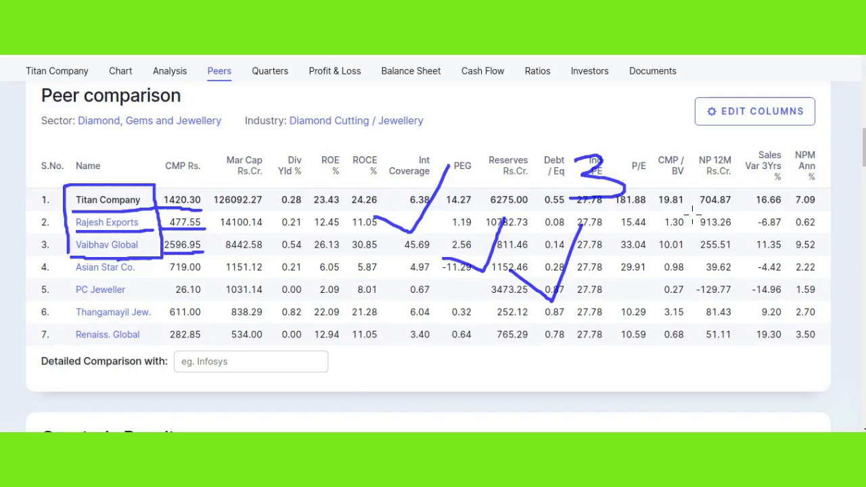
key(e)
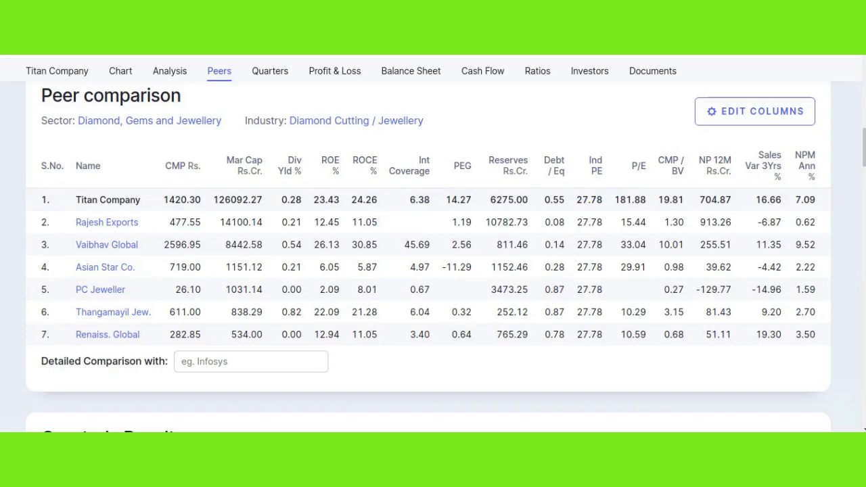
- Switch to the Google Sheets financial ratios comparison and examine the net profit margin, RoE and RoCE parameters
key(ctrl+Tab)
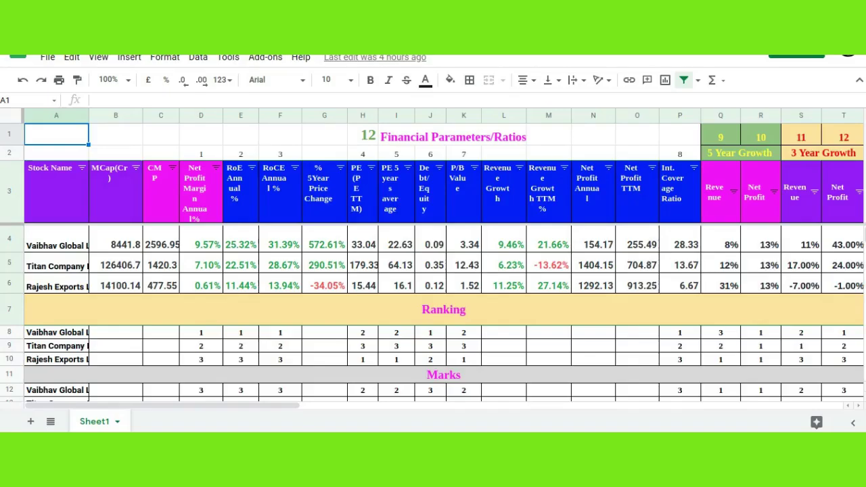
click(342, 138)
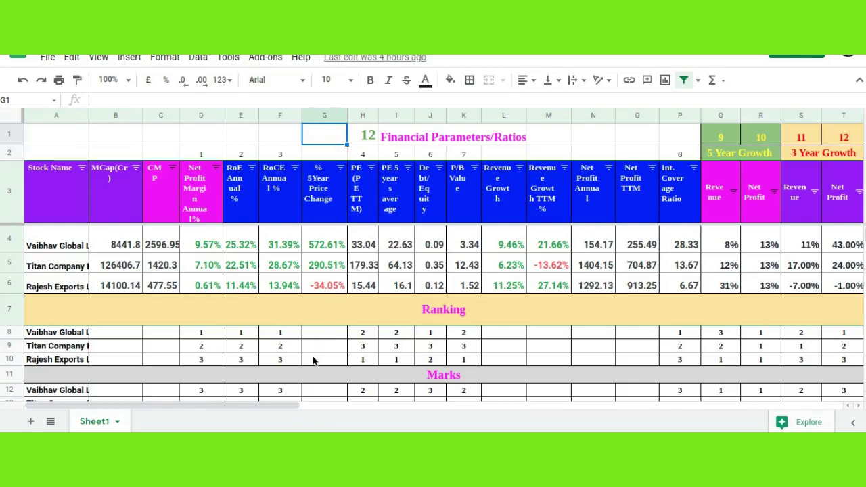
click(208, 137)
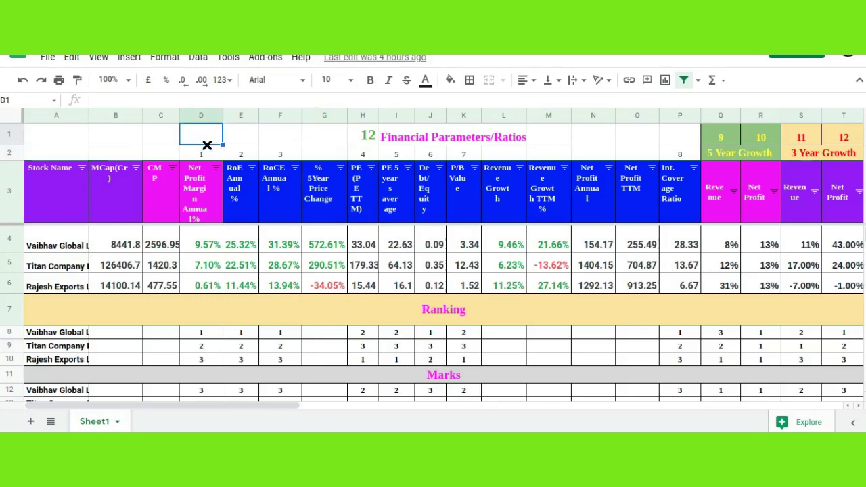
key(Escape)
click(203, 139)
click(249, 154)
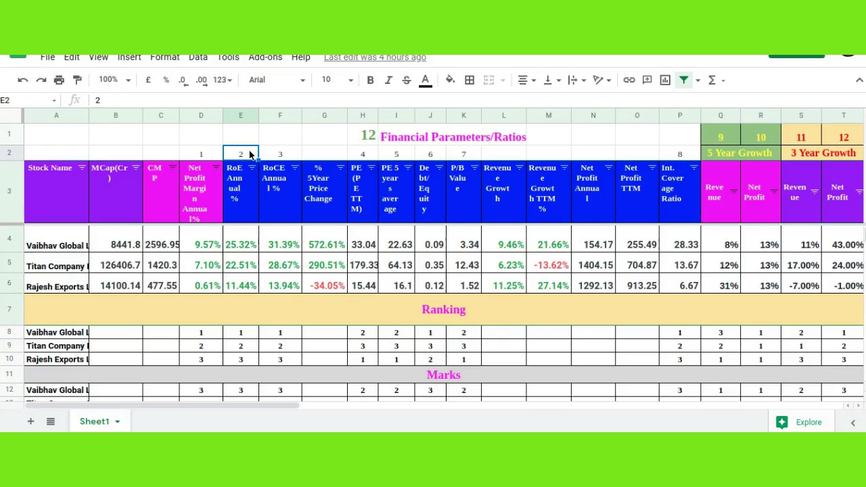
click(290, 147)
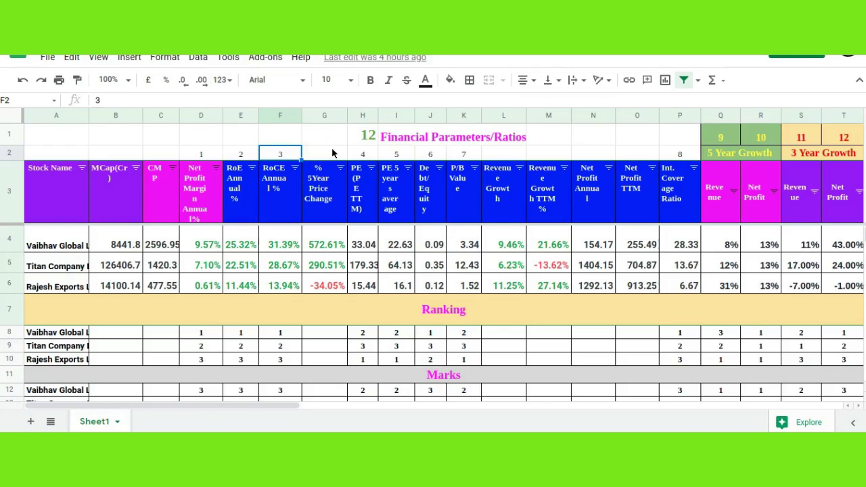
- Examine the PE TTM, five-year average PE, debt/equity and P/B value parameters, numbered 4 to 7
click(375, 150)
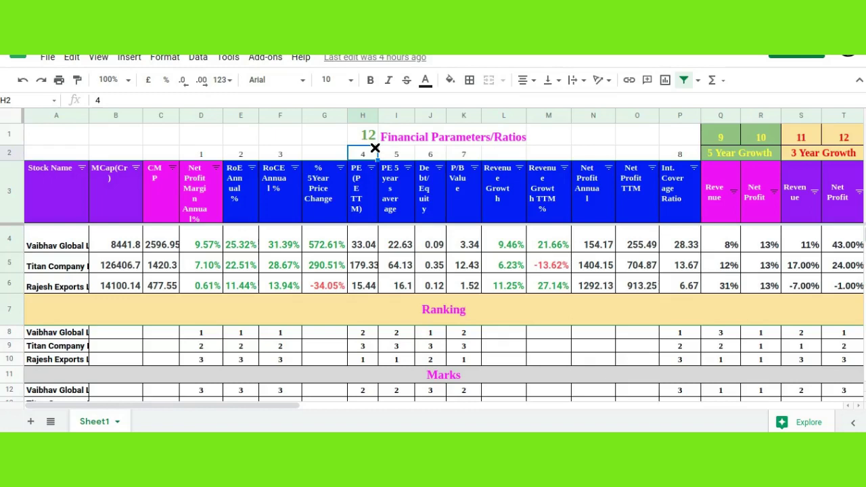
click(335, 144)
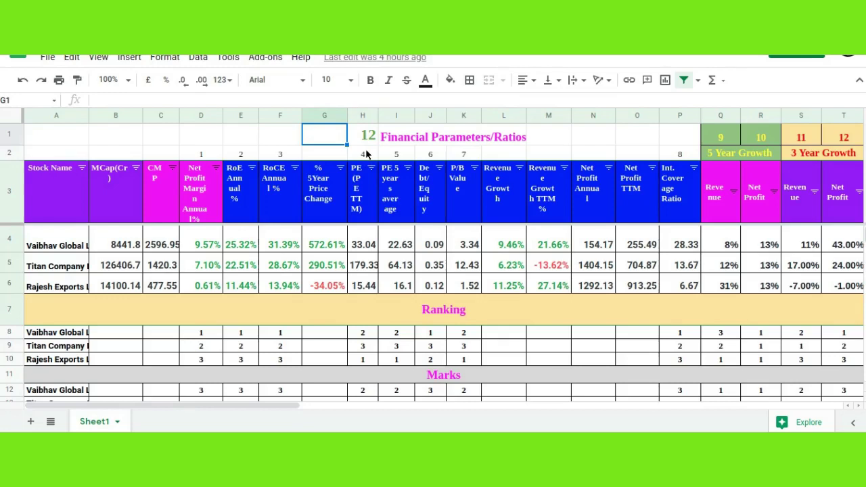
click(367, 154)
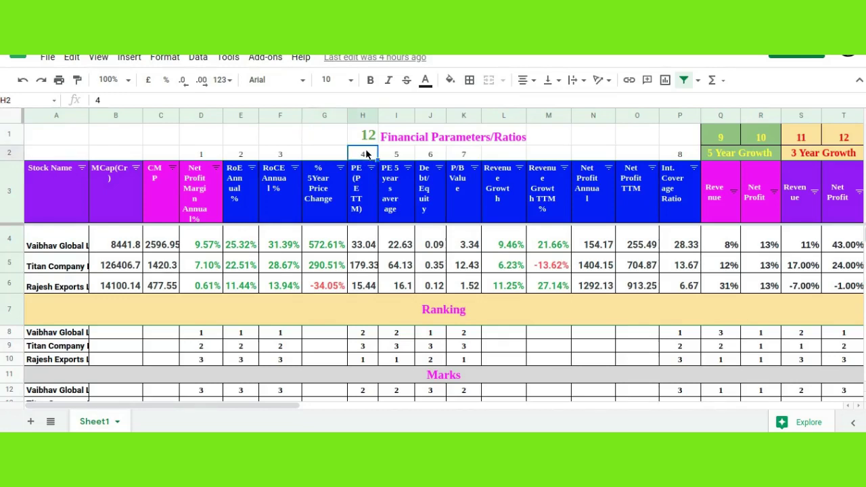
click(401, 147)
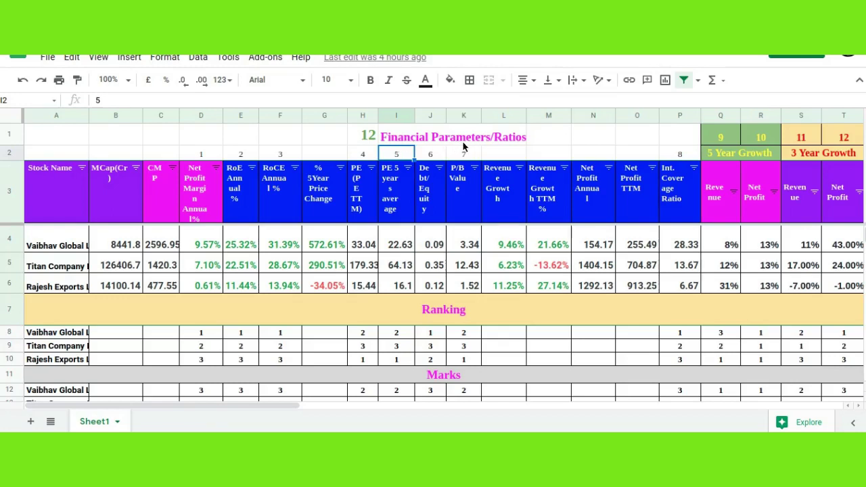
click(437, 143)
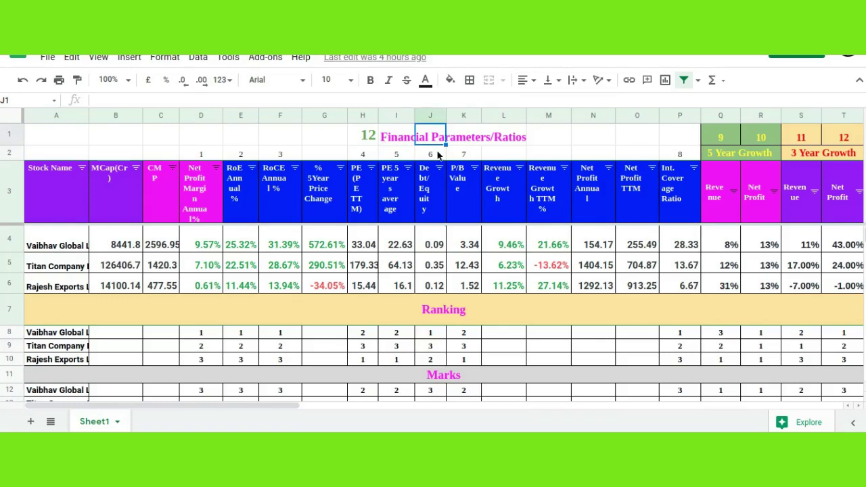
click(437, 155)
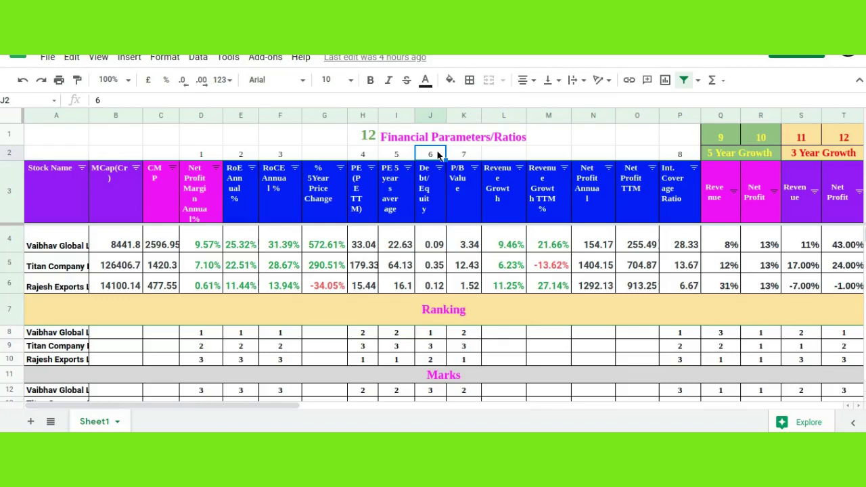
click(475, 156)
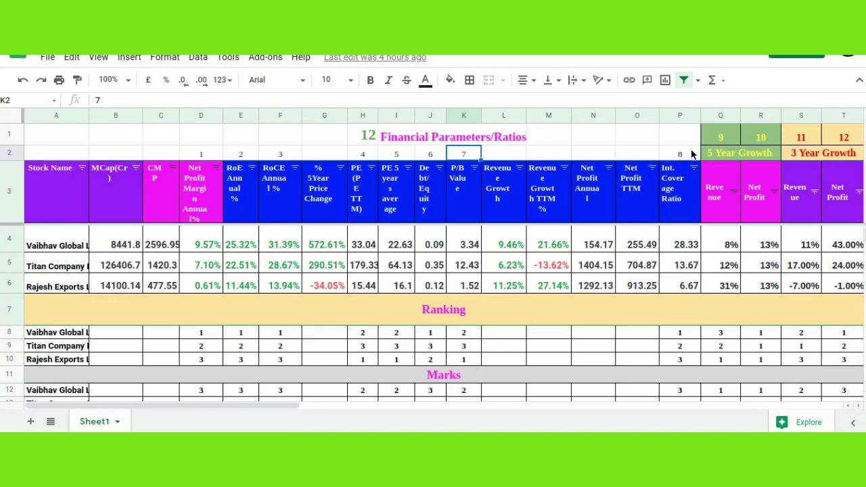
- Examine the interest coverage ratio and the 5-year and 3-year revenue and net profit growth parameters, numbered 8 to 12
click(692, 155)
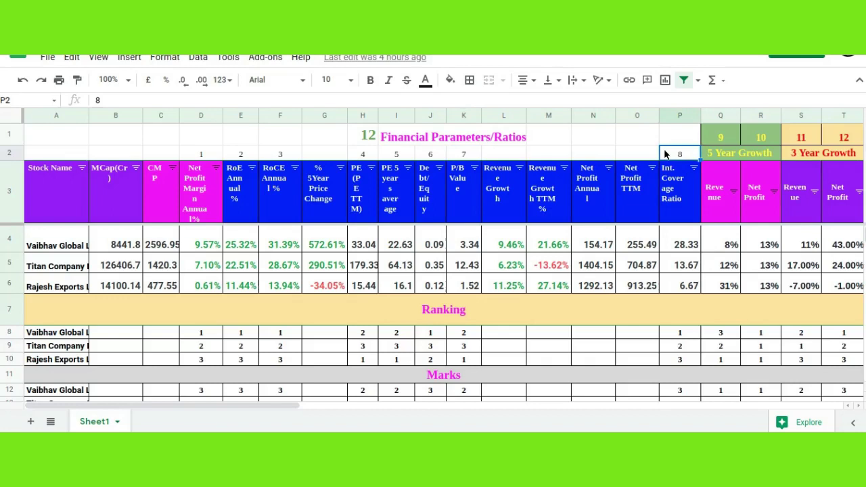
click(642, 153)
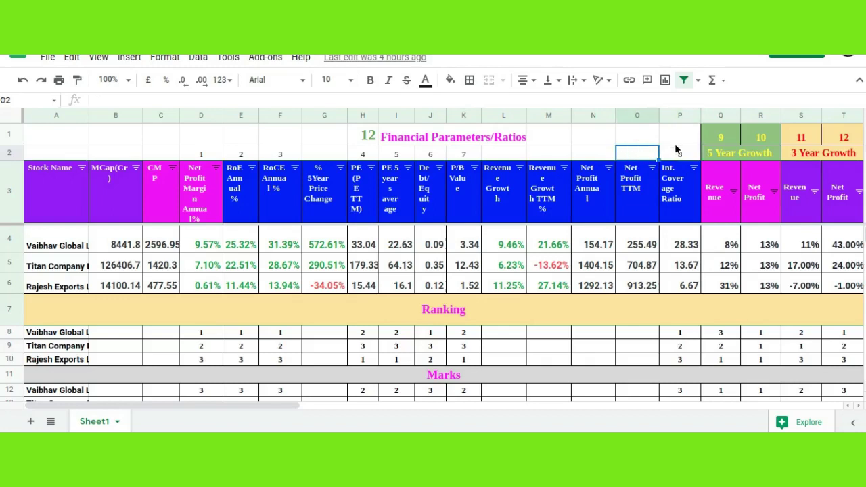
click(677, 147)
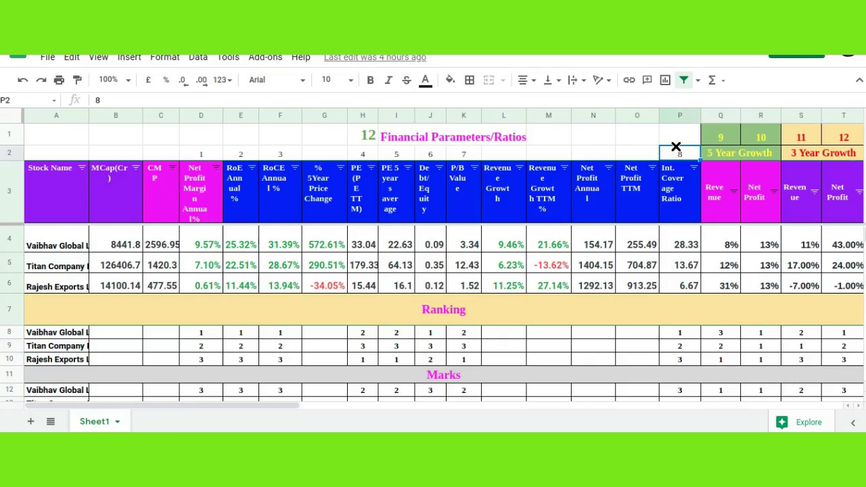
click(726, 136)
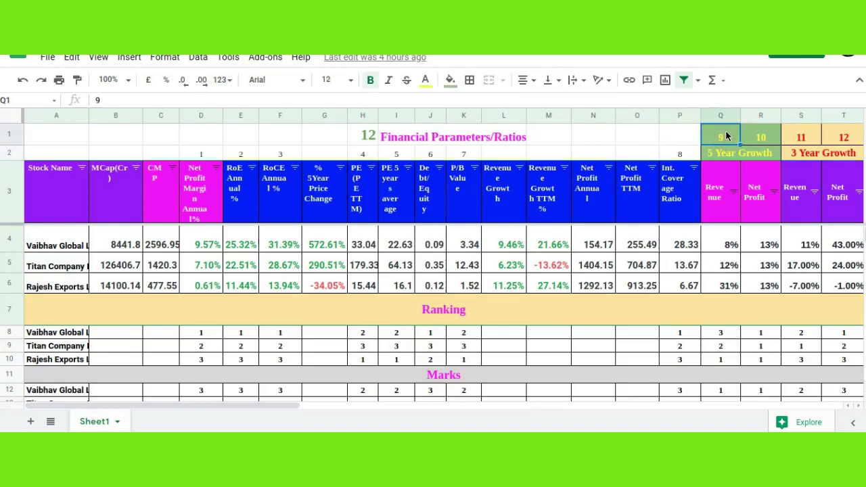
click(767, 136)
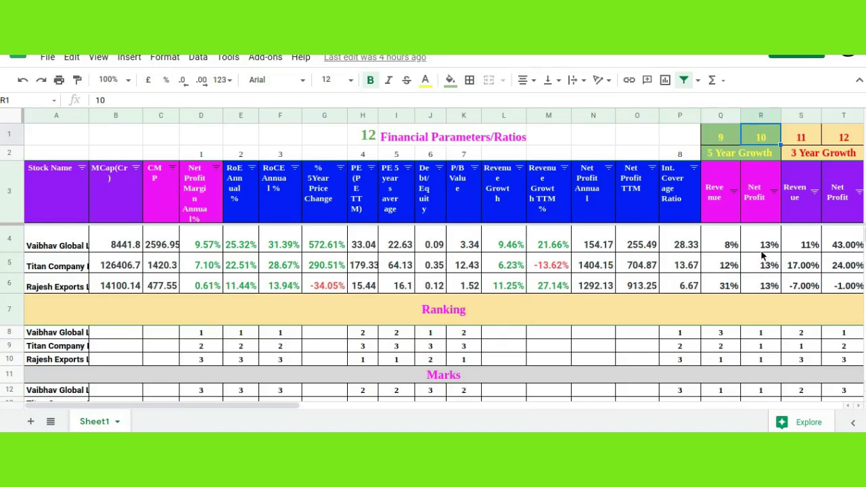
click(806, 138)
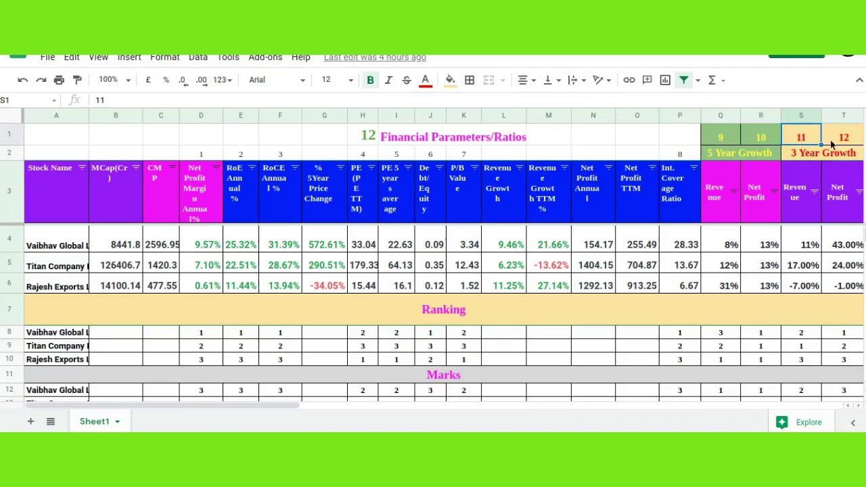
click(839, 144)
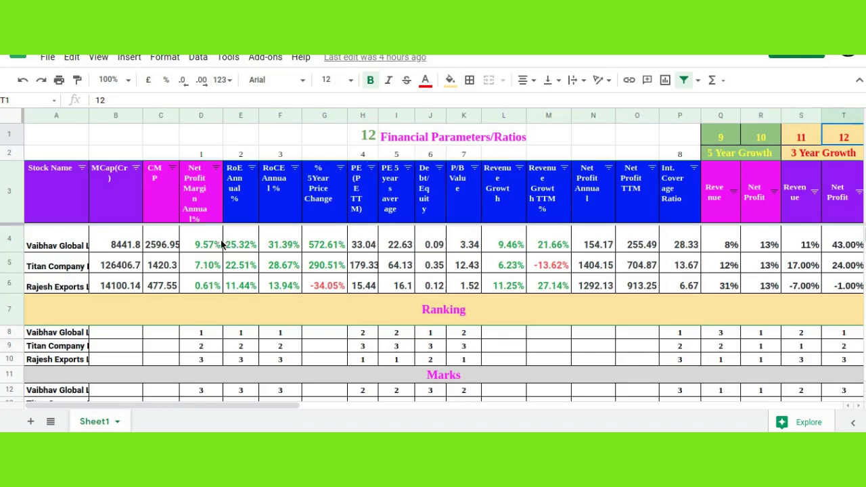
- Compare the annual net profit margins of Vaibhav Global, Titan Company and Rajesh Exports with their entries in the Ranking section
click(55, 246)
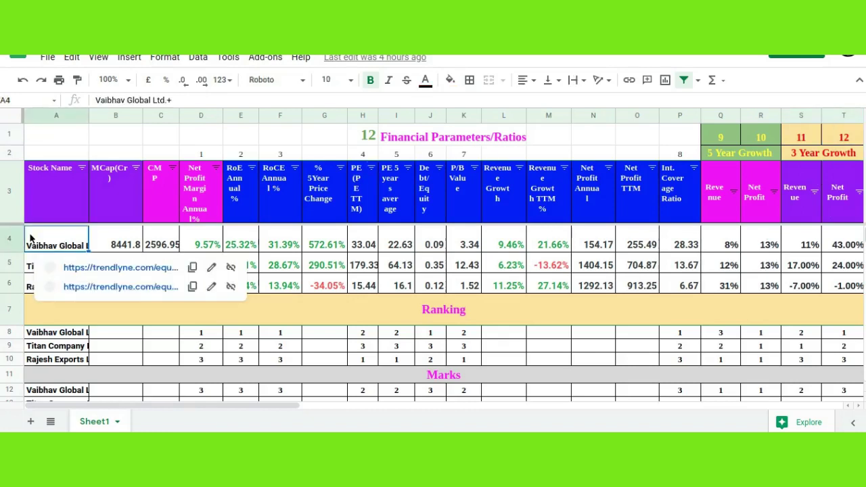
click(534, 307)
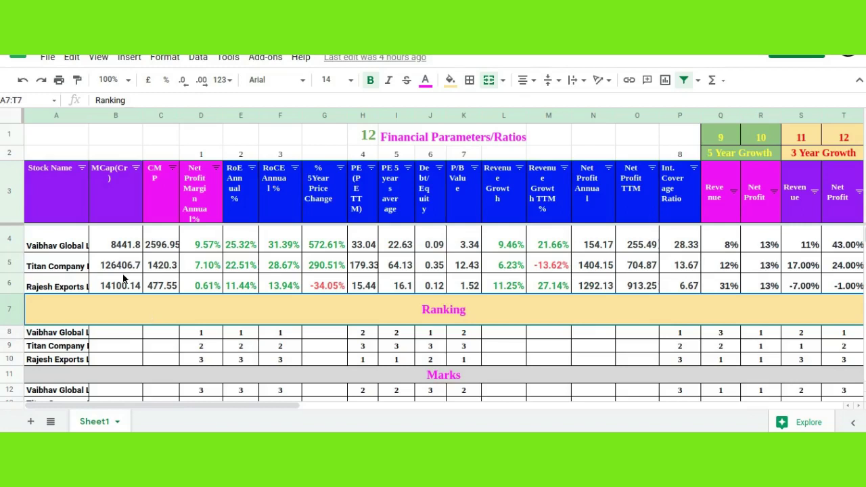
click(205, 155)
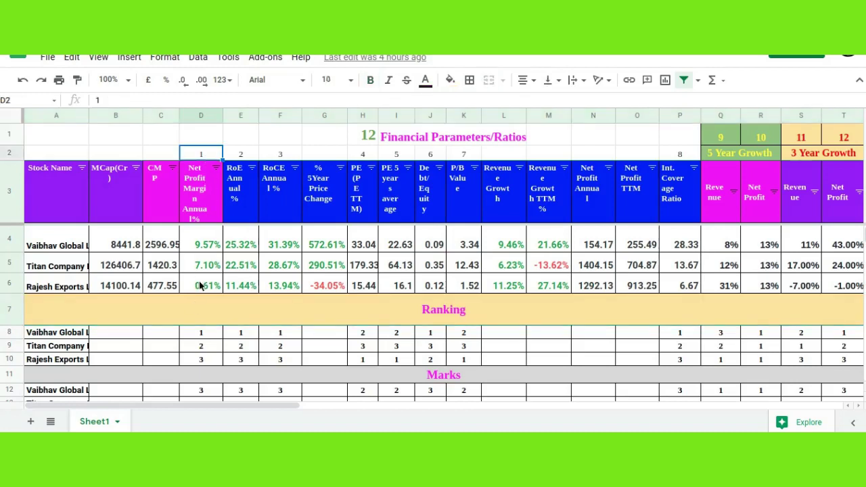
click(188, 247)
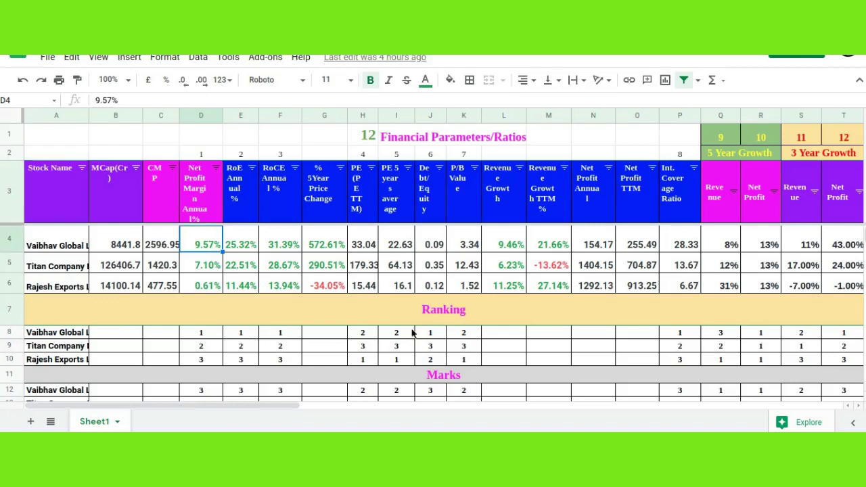
click(435, 319)
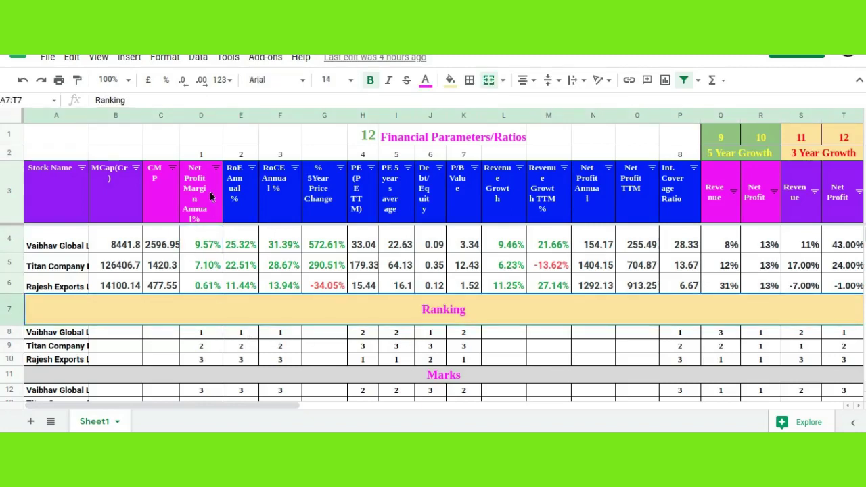
click(202, 335)
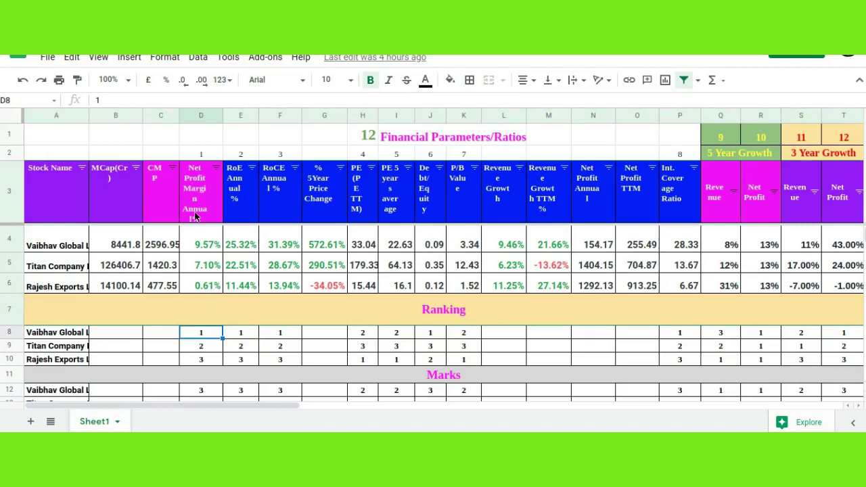
click(184, 264)
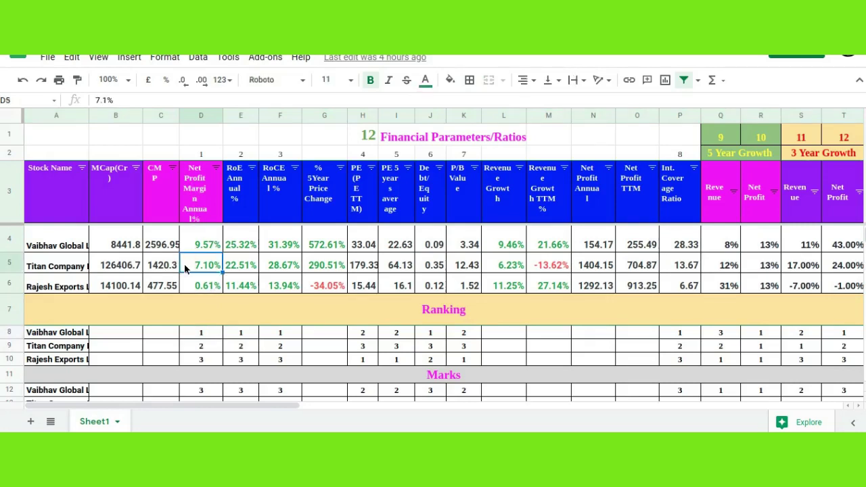
click(193, 347)
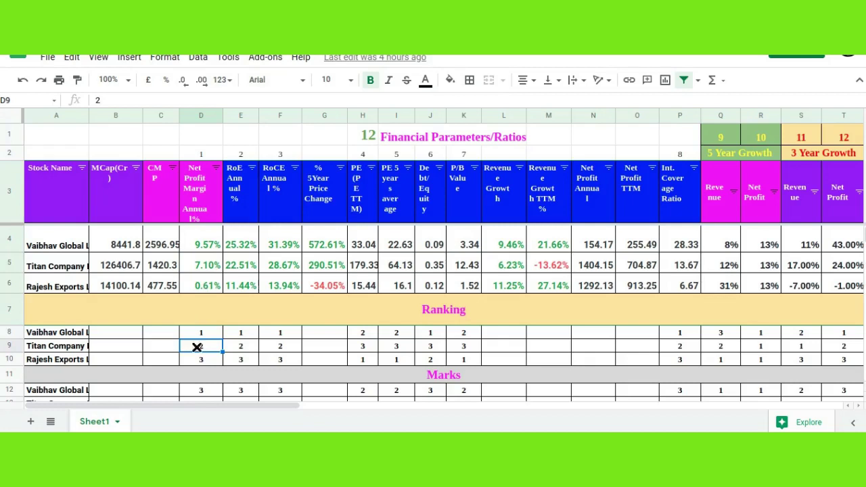
click(194, 364)
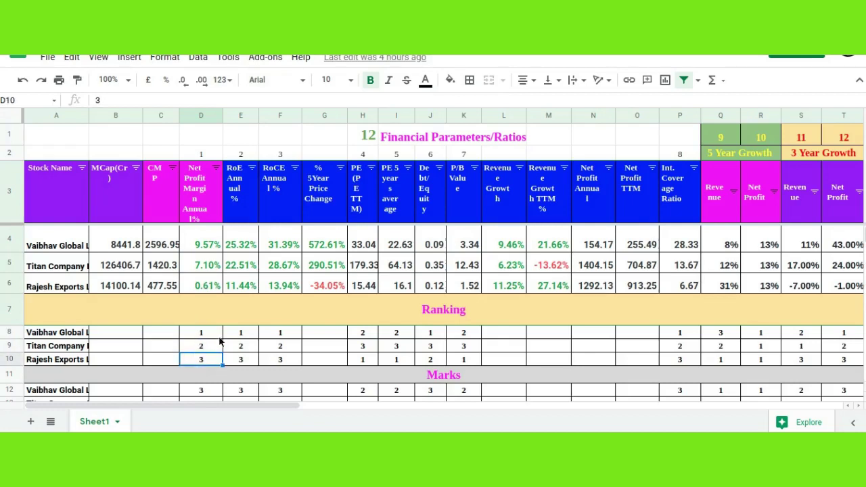
- Compare the annual RoE percentages of Vaibhav Global, Titan Company and Rajesh Exports with their RoE entries in the Ranking section
click(254, 156)
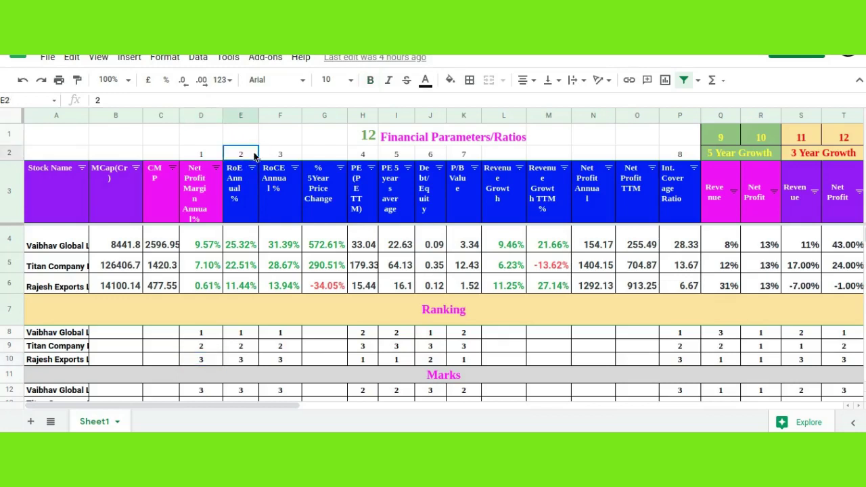
click(249, 248)
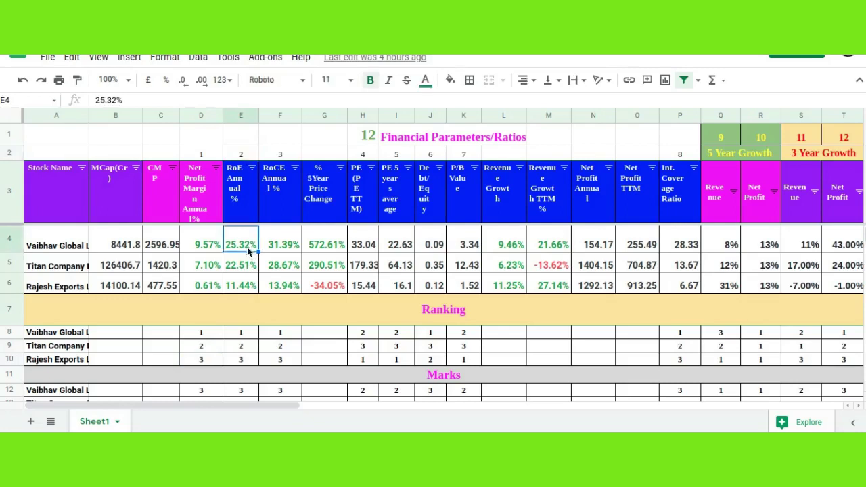
click(238, 335)
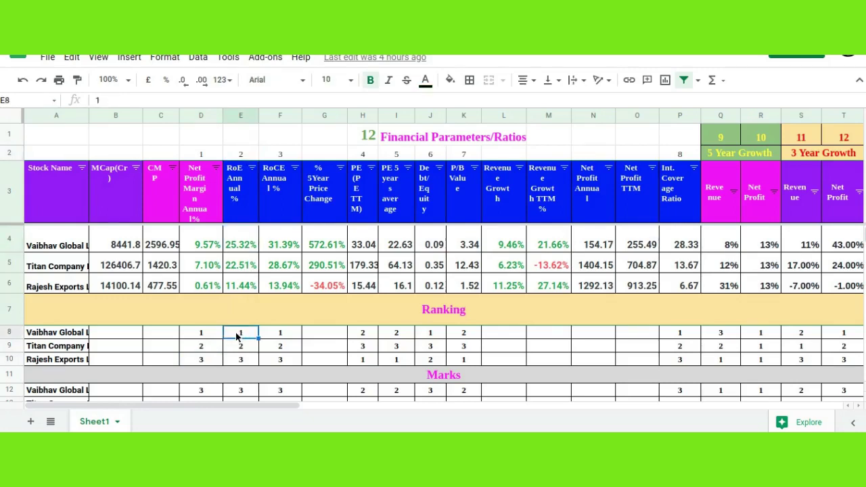
click(249, 269)
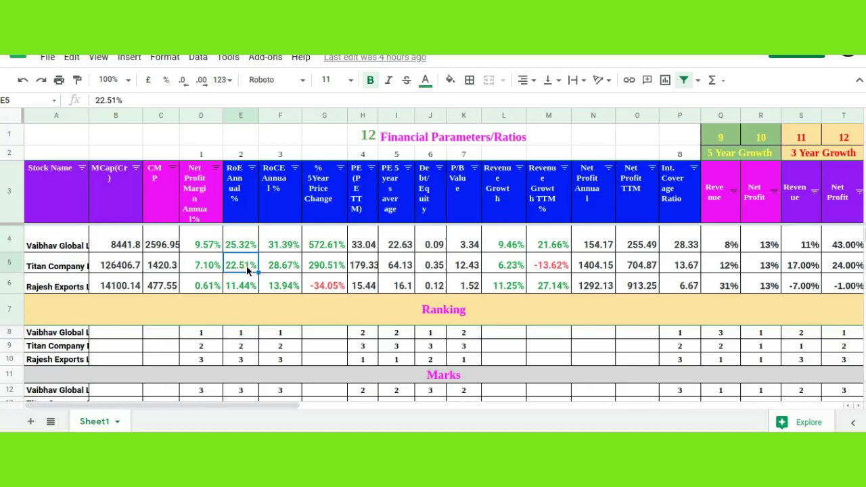
click(238, 347)
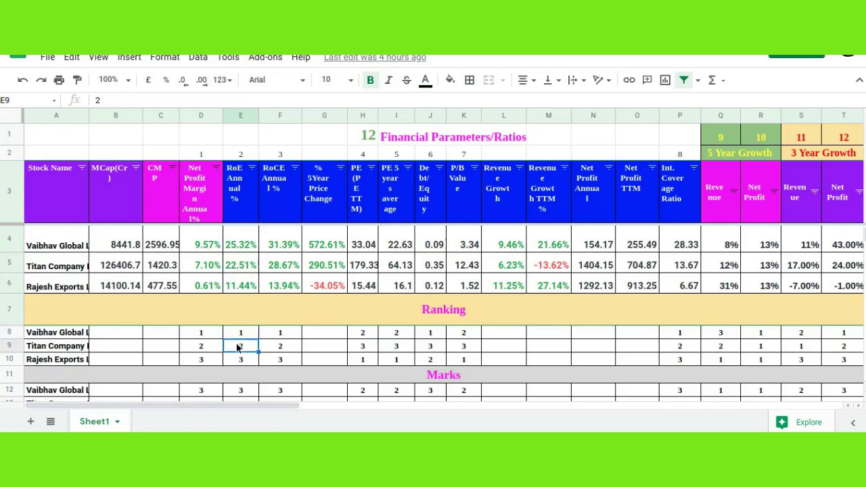
click(245, 360)
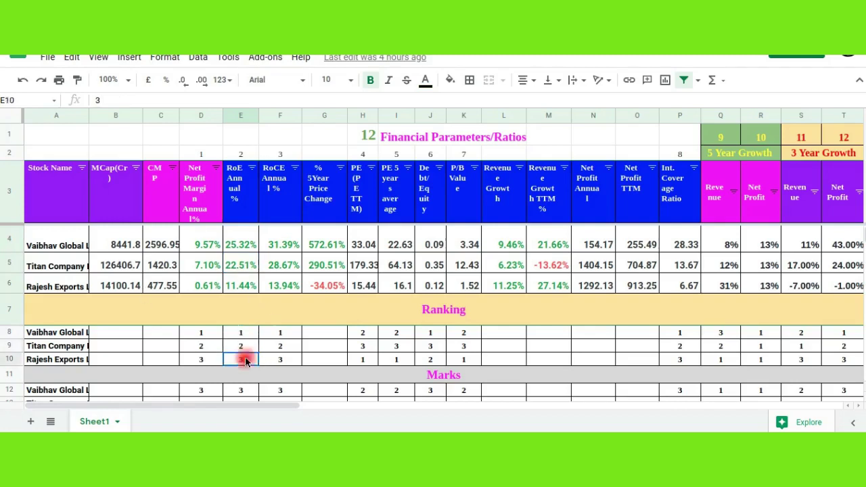
- Check the three companies' annual RoCE percentages against their RoCE entries in the Ranking section
click(296, 154)
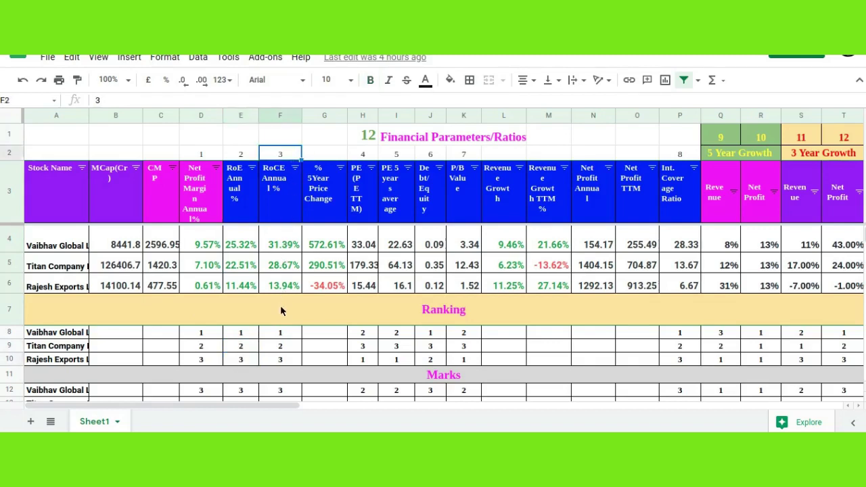
click(292, 240)
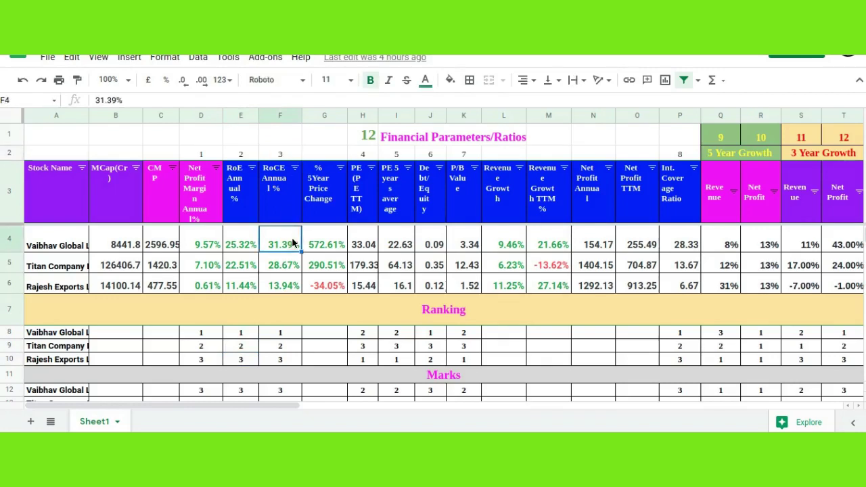
click(292, 332)
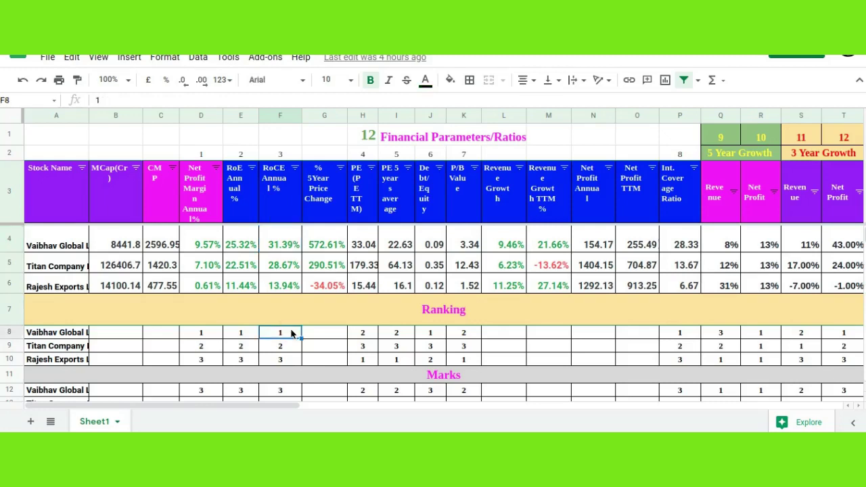
click(285, 269)
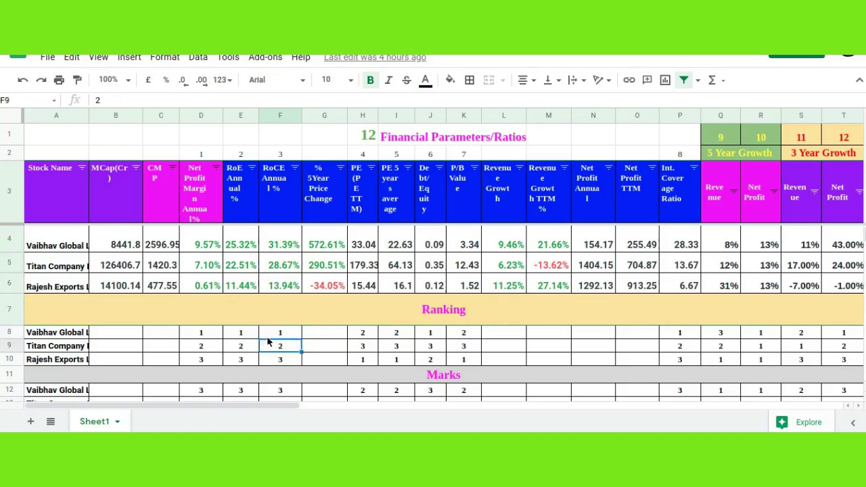
click(278, 364)
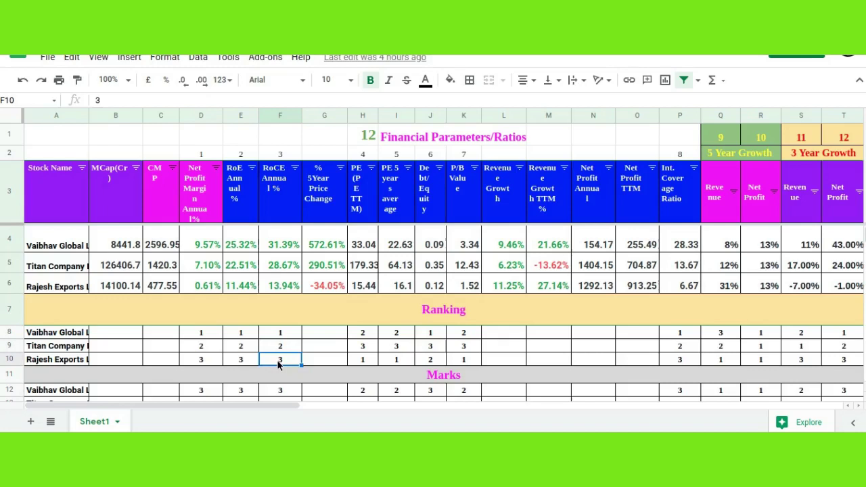
double_click(278, 363)
- Compare the PE TTM values of Rajesh Exports, Titan Company and Vaibhav Global with their PE TTM rankings
click(366, 293)
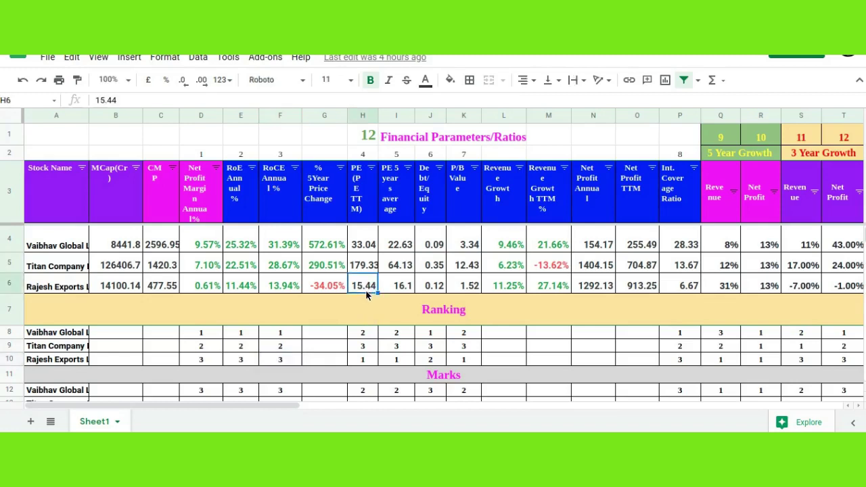
click(361, 362)
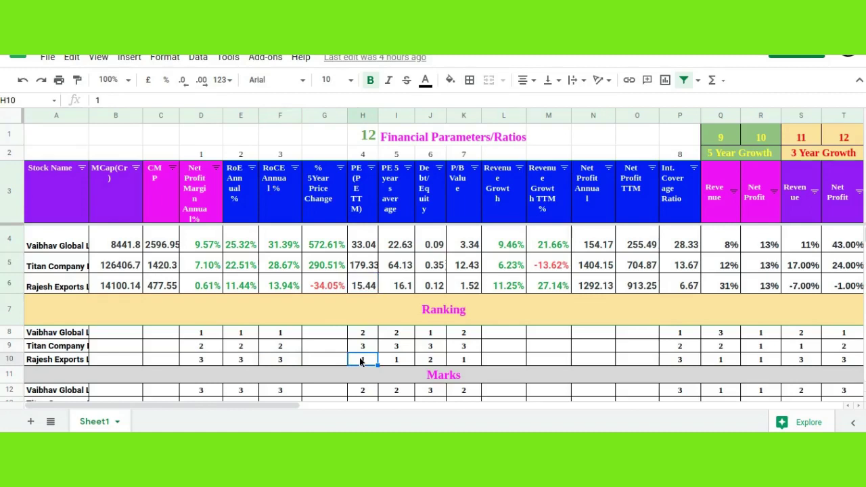
click(365, 269)
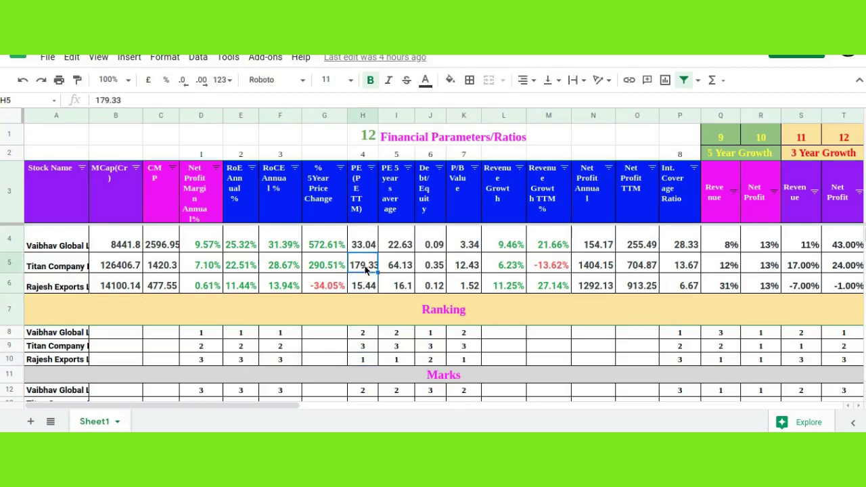
click(361, 348)
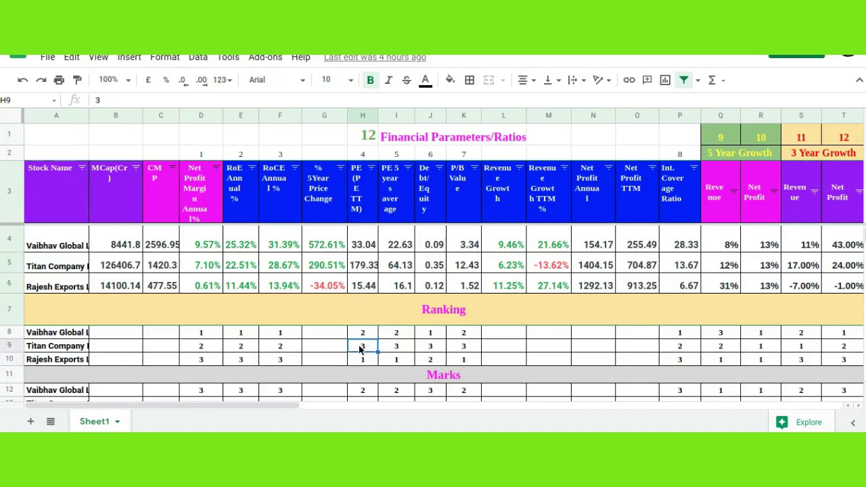
click(361, 335)
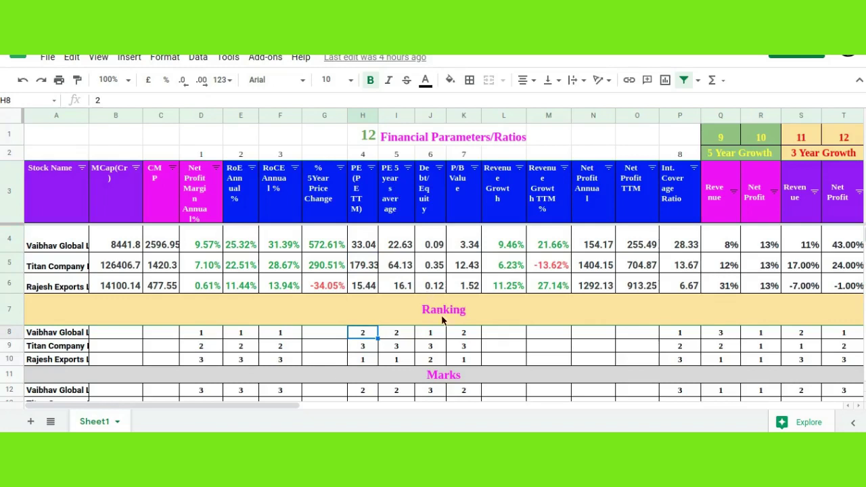
- Review the five-year average PE rankings of Rajesh Exports, Titan Company and Vaibhav Global
click(394, 362)
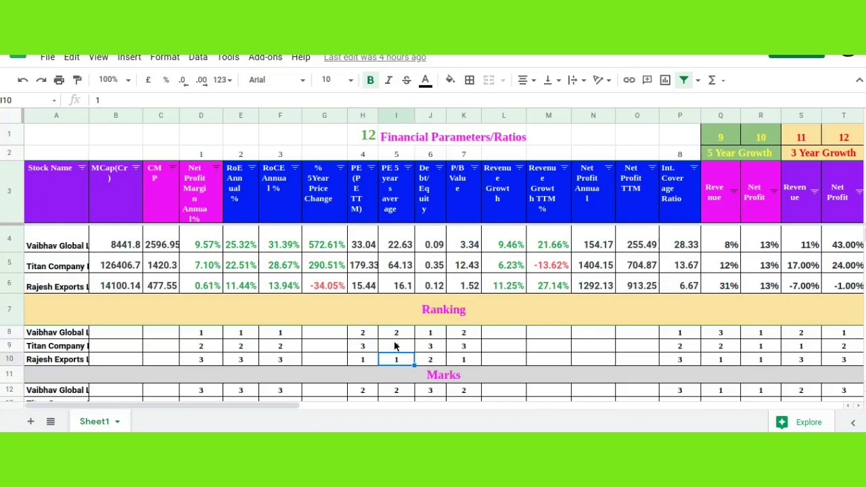
click(391, 349)
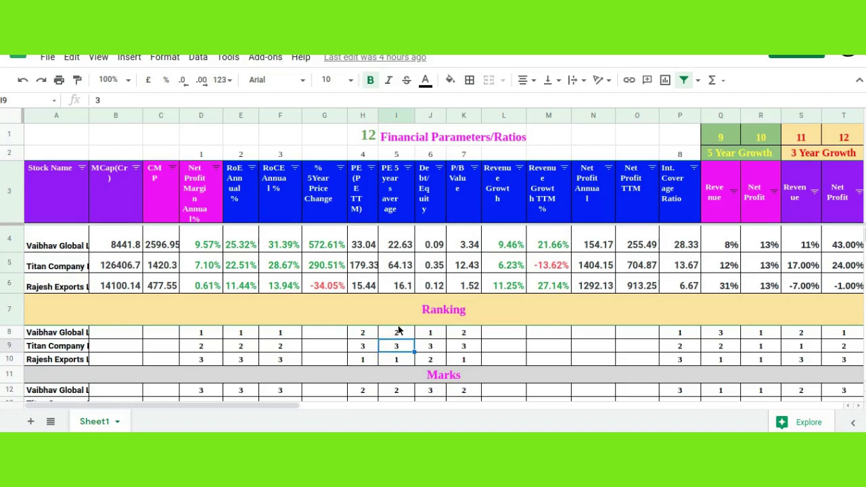
click(397, 332)
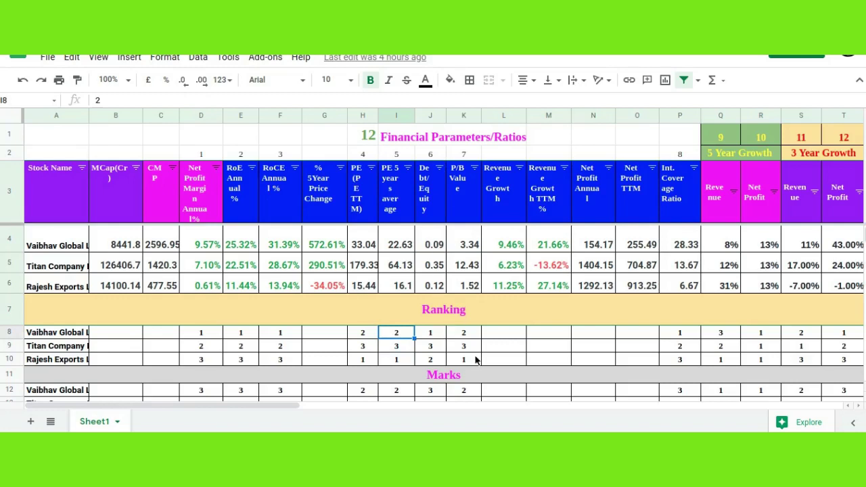
- Compare the debt/equity ratios of Vaibhav Global, Rajesh Exports and Titan Company with their debt/equity rankings
click(434, 235)
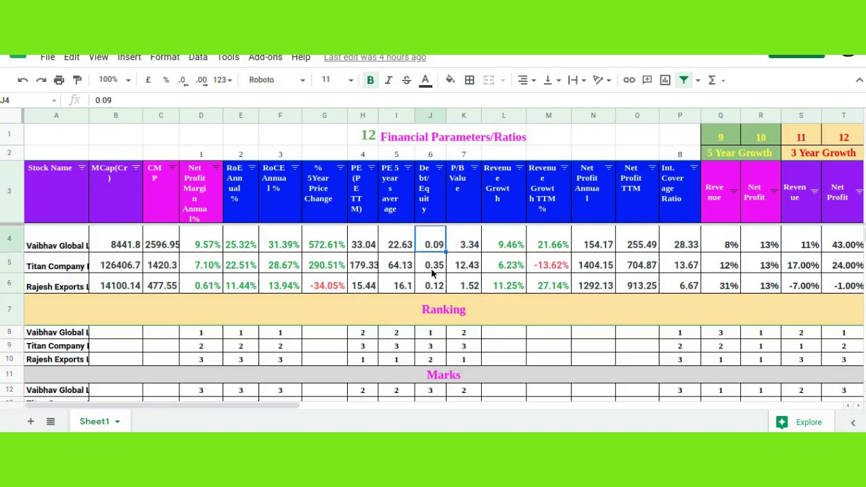
click(430, 336)
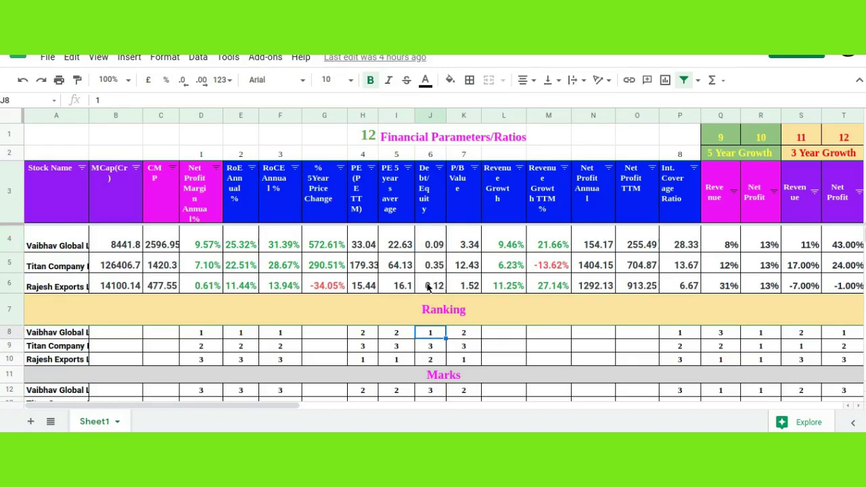
click(428, 288)
click(429, 360)
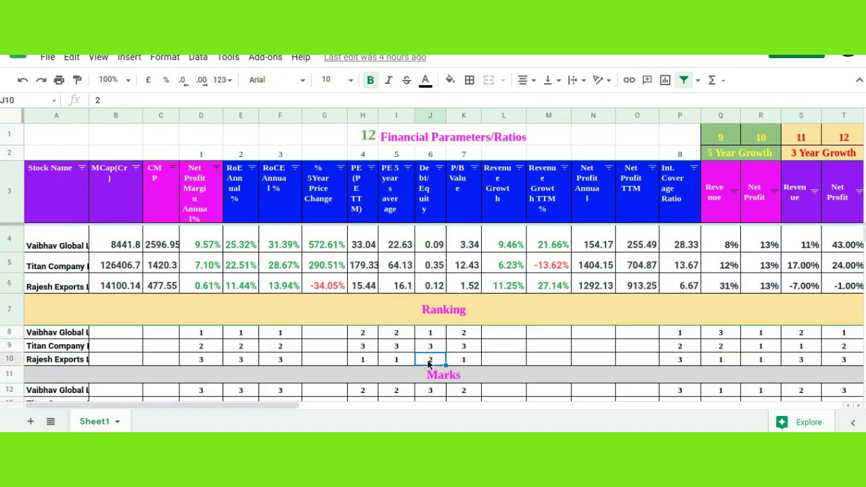
click(428, 346)
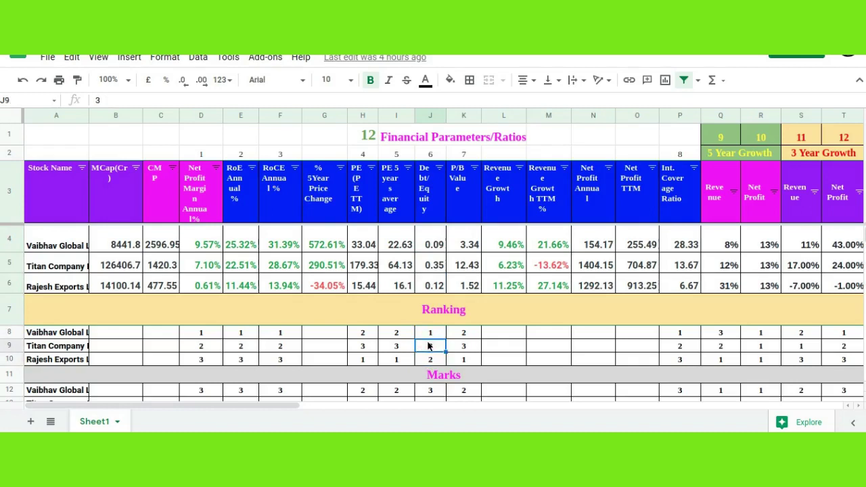
- Compare the three companies' P/B values with their P/B entries in the Ranking section, starting with Rajesh Exports
click(468, 289)
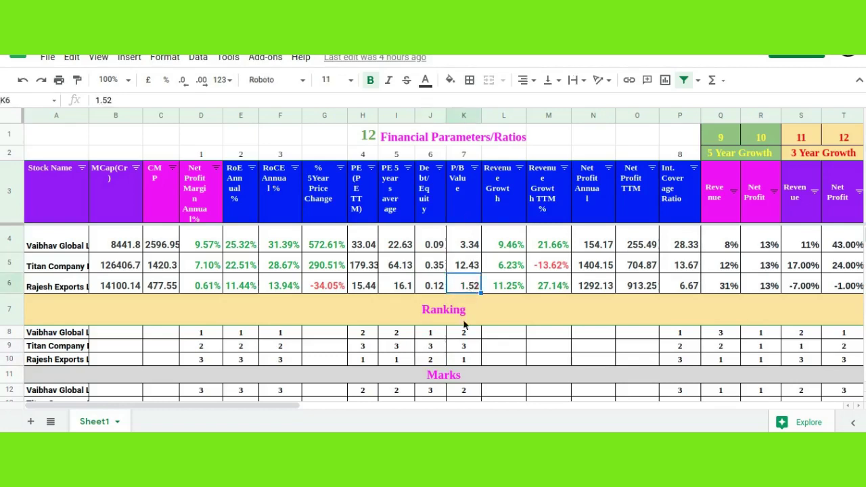
click(467, 357)
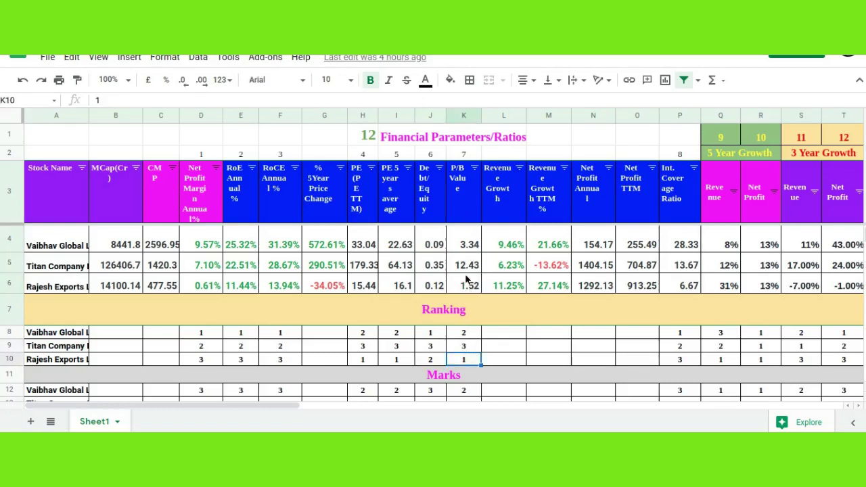
click(467, 335)
click(466, 349)
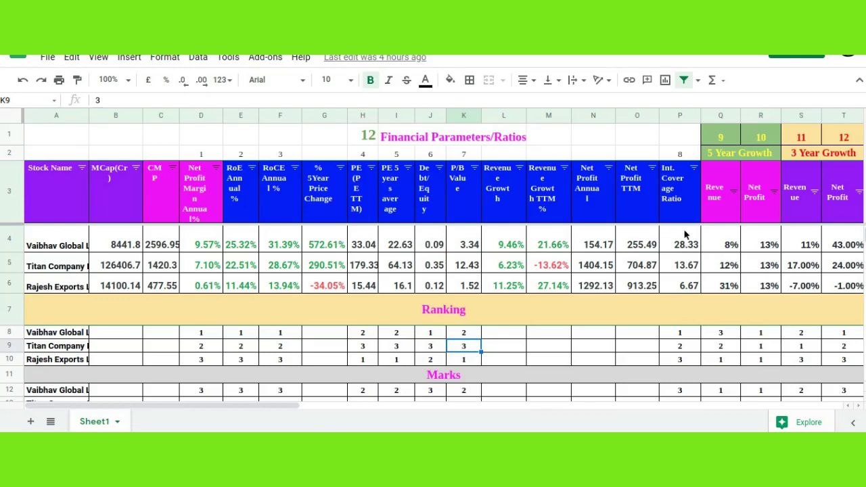
- Compare the interest coverage ratios of Vaibhav Global, Titan Company and Rajesh Exports with their rankings for that parameter
click(686, 333)
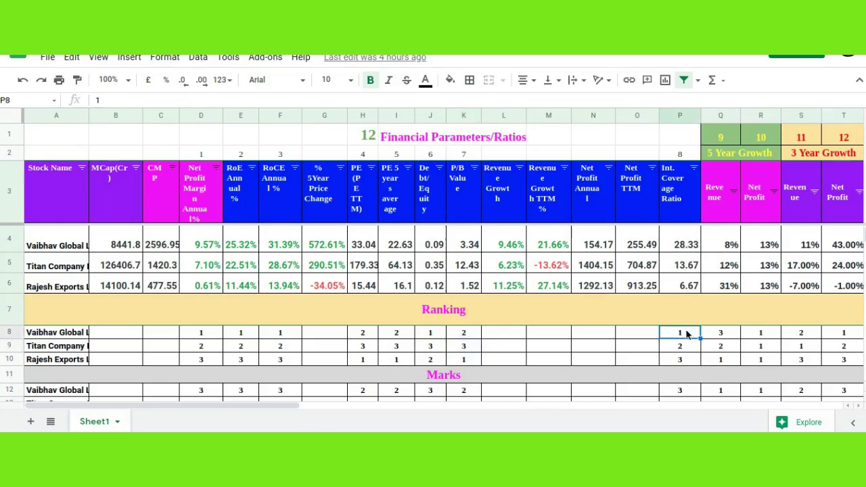
click(671, 351)
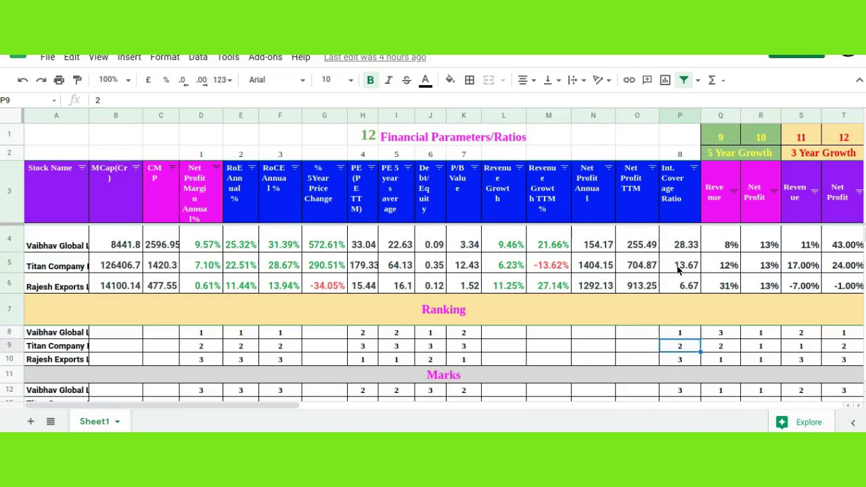
click(680, 269)
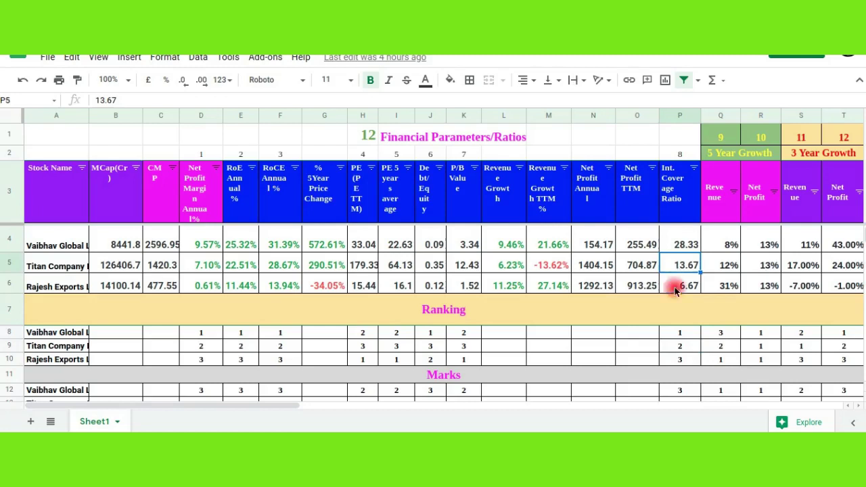
click(676, 289)
click(674, 366)
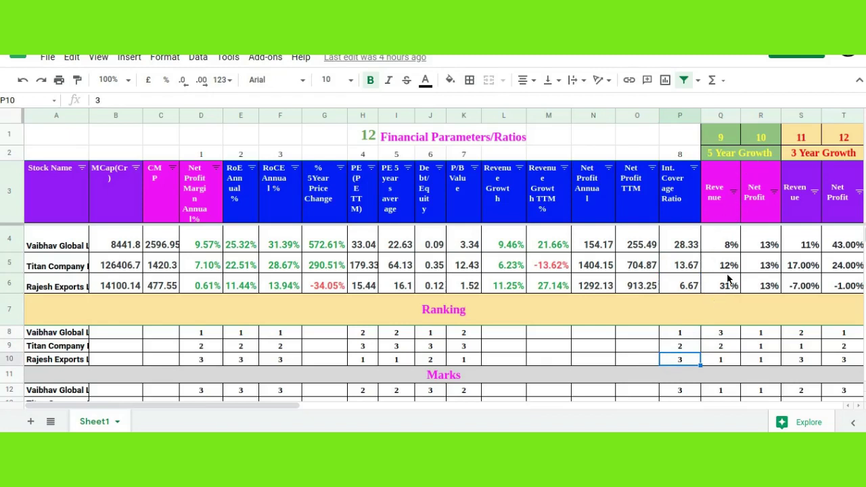
- Review the three companies' rankings for 5-year revenue growth and 5-year net profit growth against their growth percentages
click(721, 361)
click(720, 342)
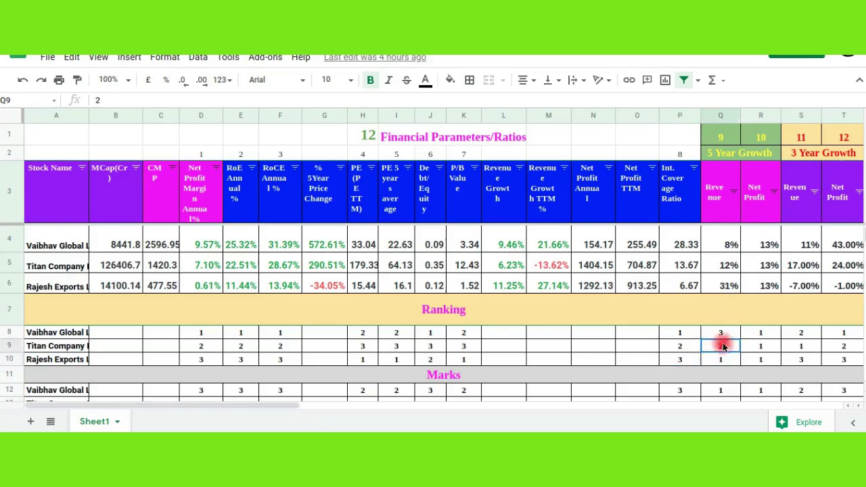
click(719, 335)
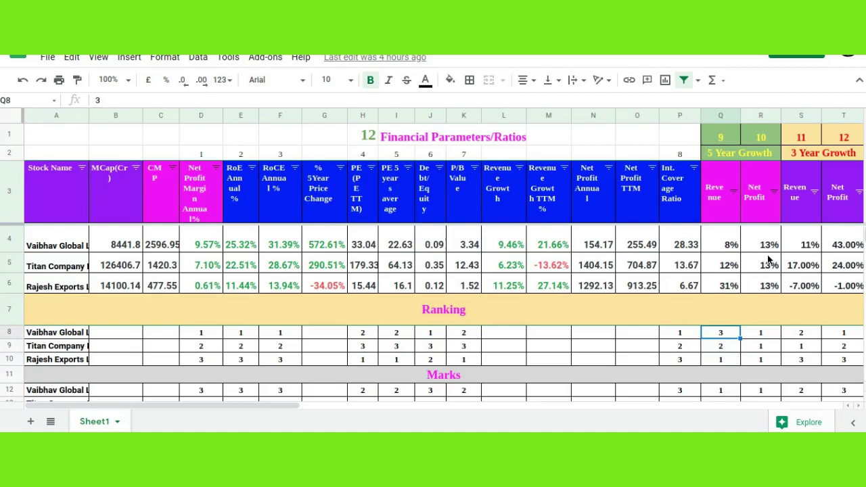
click(763, 333)
click(760, 349)
click(761, 358)
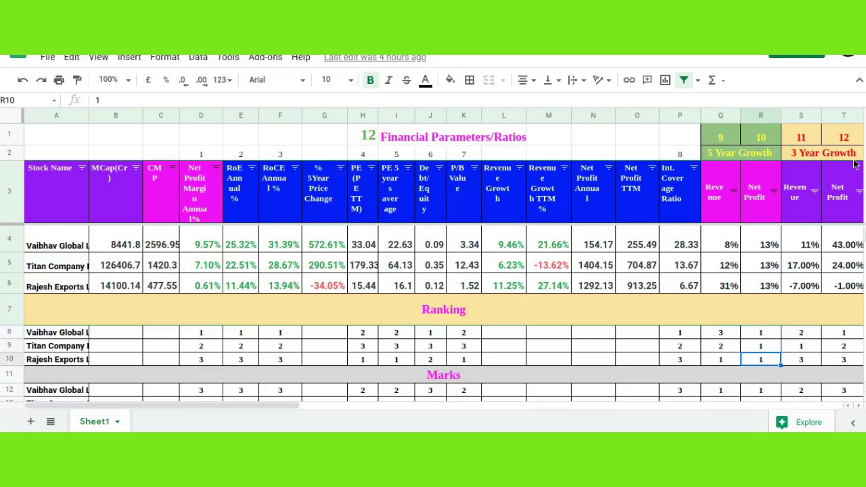
- Compare the 3-year revenue growth of Titan Company, Vaibhav Global and Rajesh Exports with their rankings for that parameter
click(806, 268)
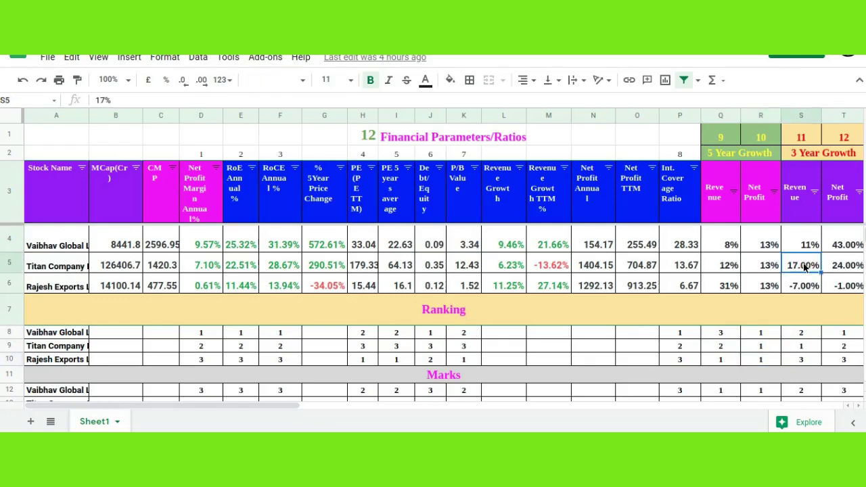
click(797, 347)
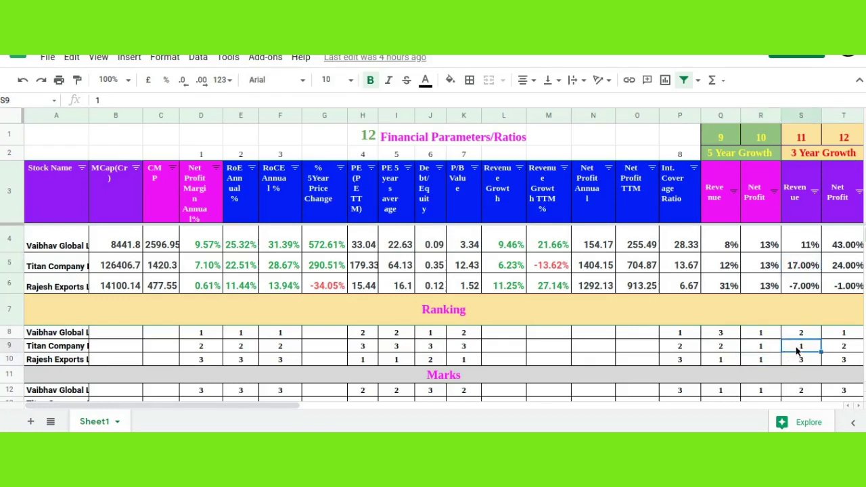
click(796, 334)
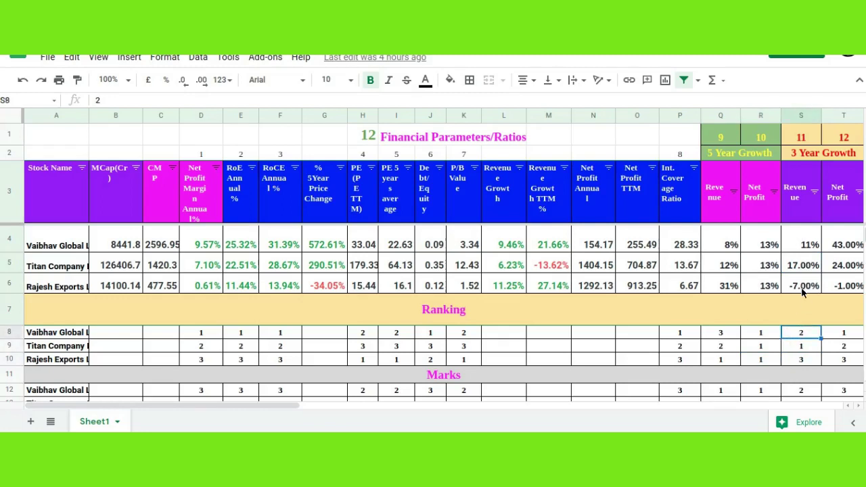
click(797, 360)
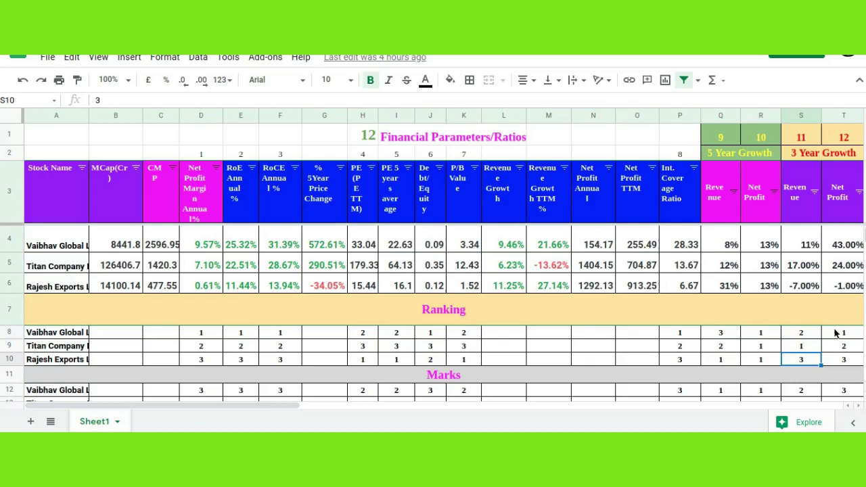
- Check the three companies' 3-year net profit growth rankings against their growth percentages, starting with Vaibhav Global
click(842, 249)
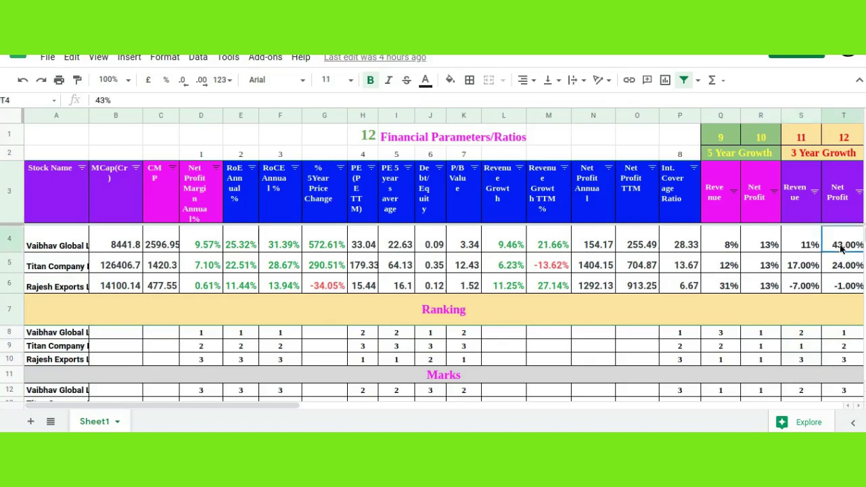
click(838, 334)
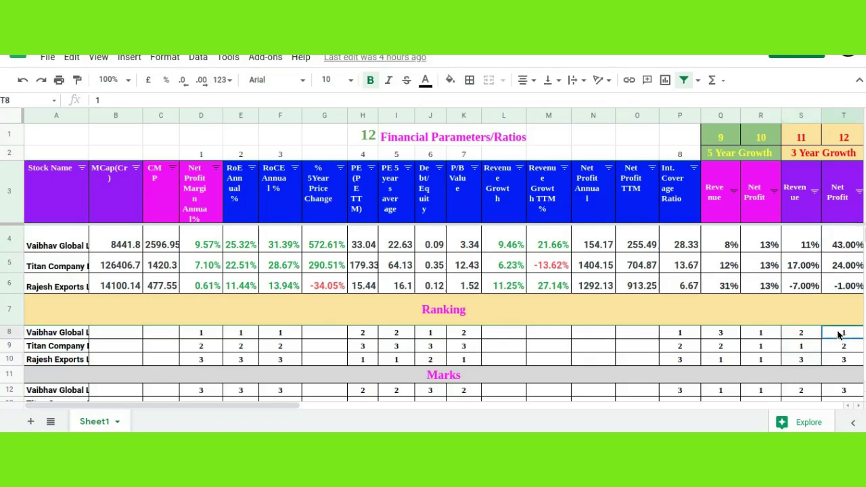
click(837, 339)
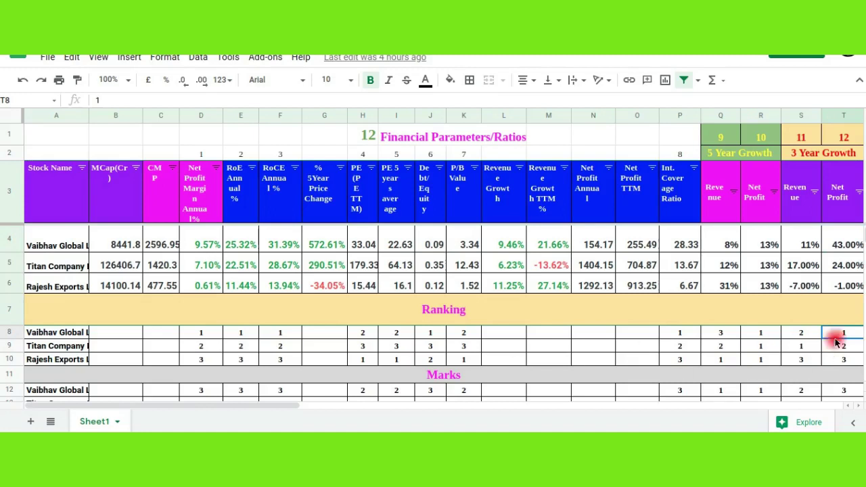
click(837, 361)
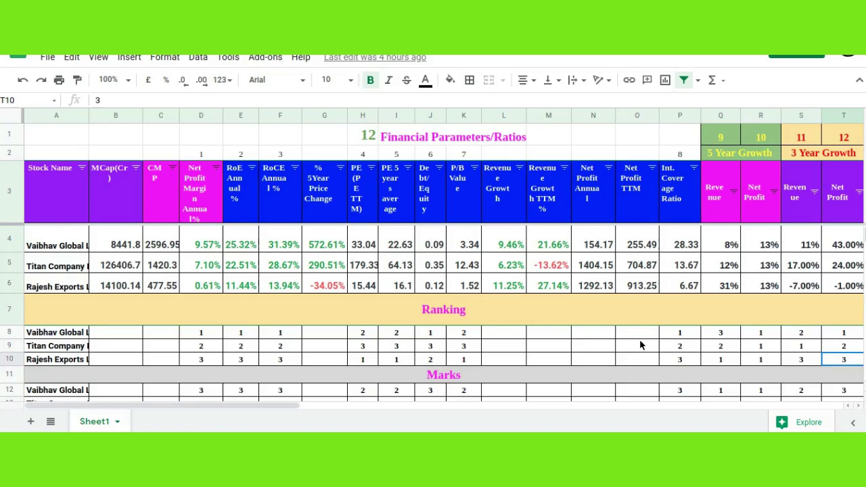
- Compare each company's net profit margin ranking with its net profit margin entry in the Marks section
scroll(639, 346, down, 1)
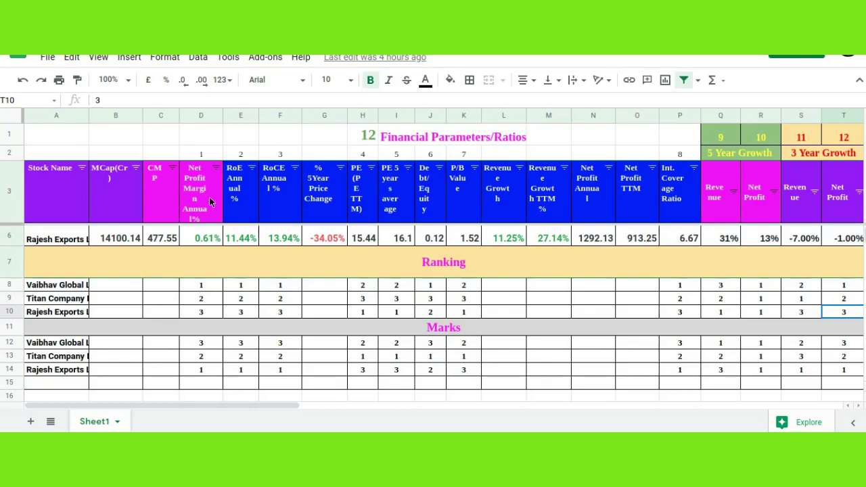
scroll(209, 223, up, 2)
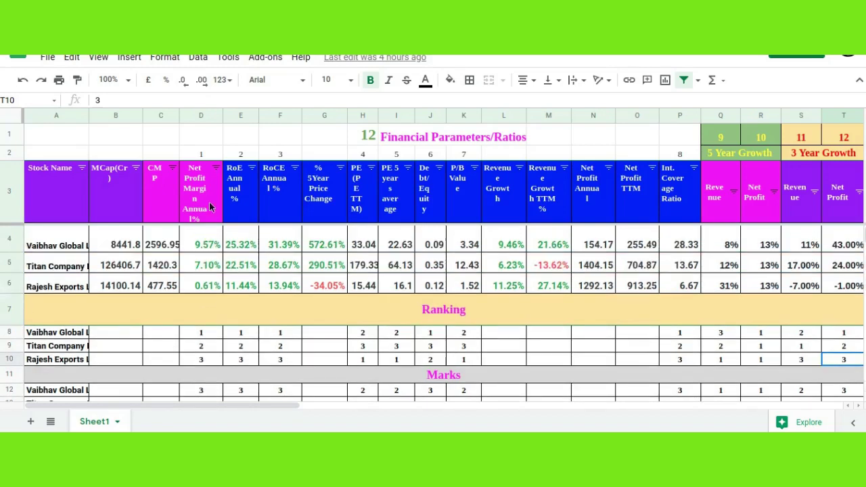
scroll(212, 298, down, 1)
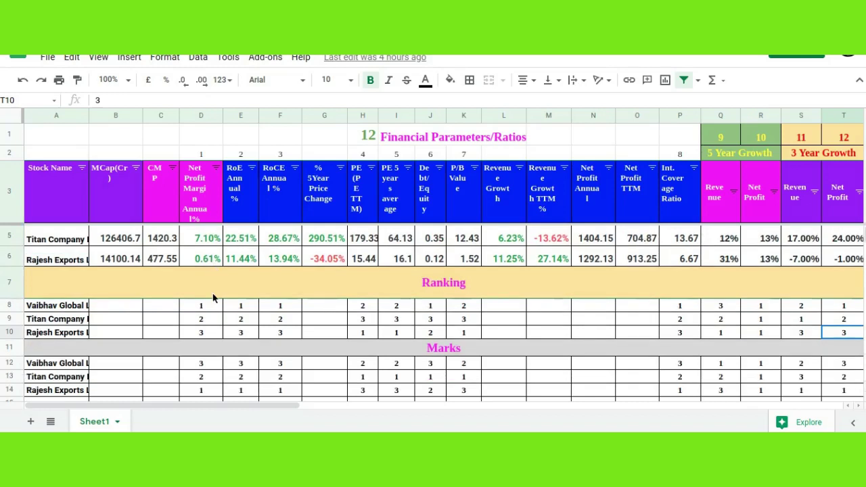
scroll(213, 298, down, 1)
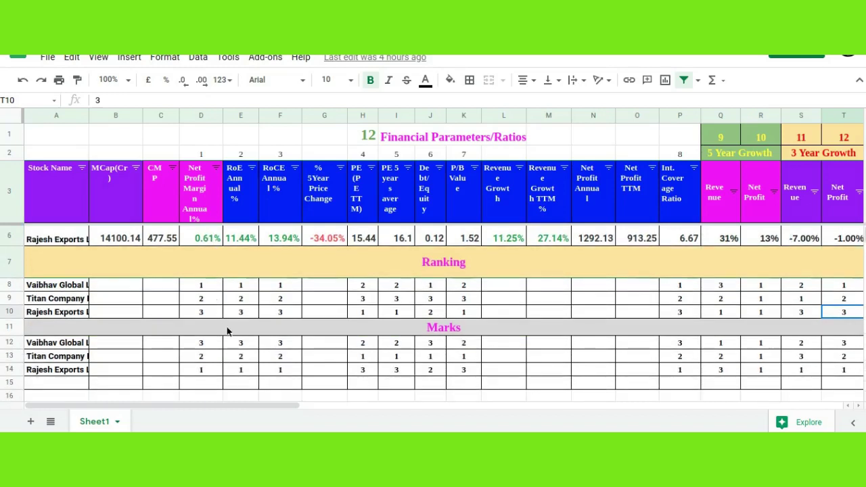
click(207, 287)
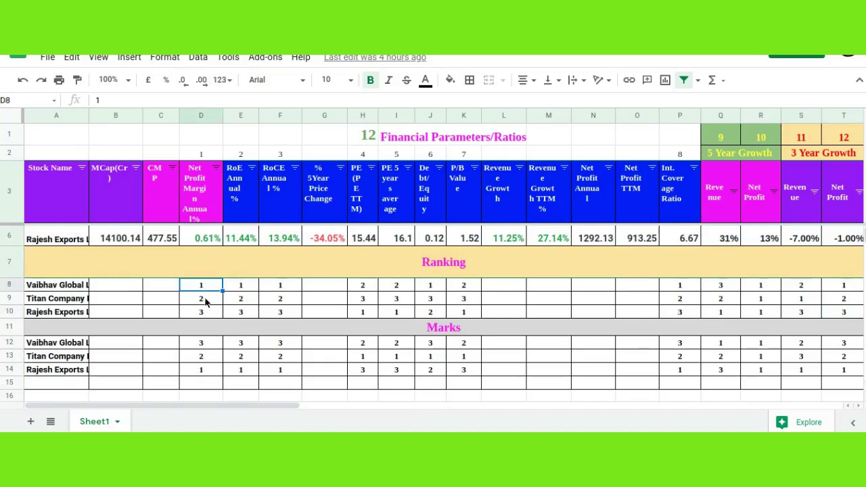
click(207, 346)
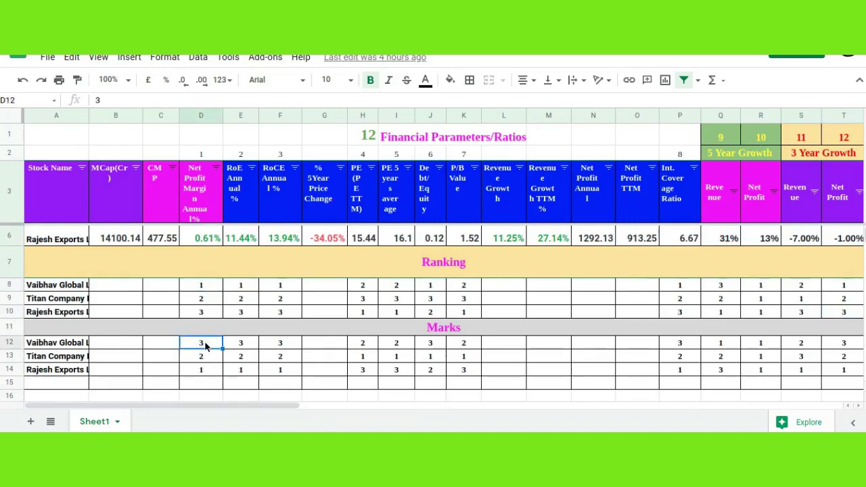
click(208, 299)
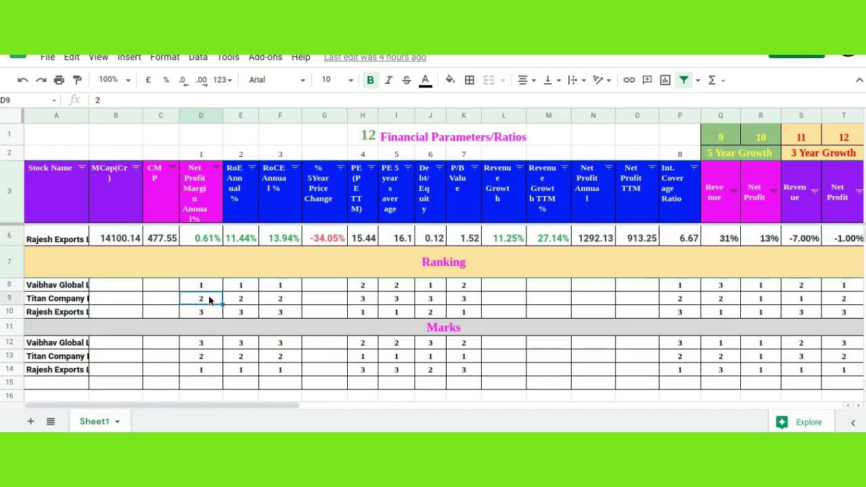
click(207, 359)
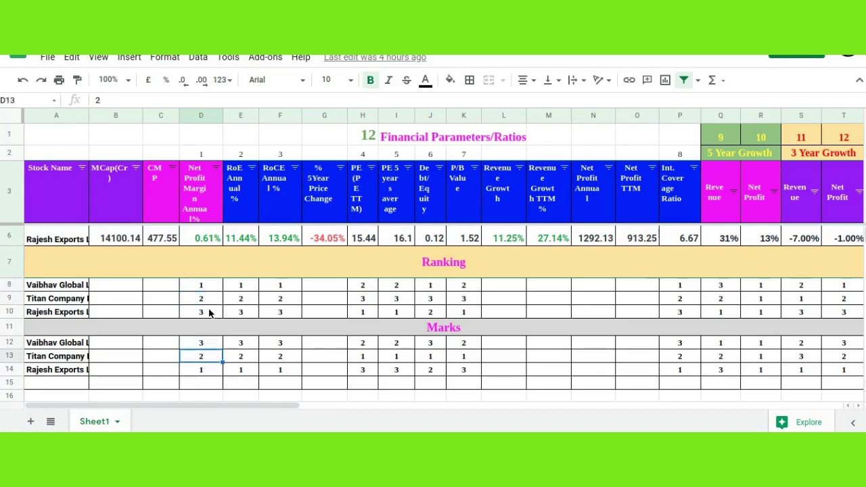
click(195, 370)
click(209, 314)
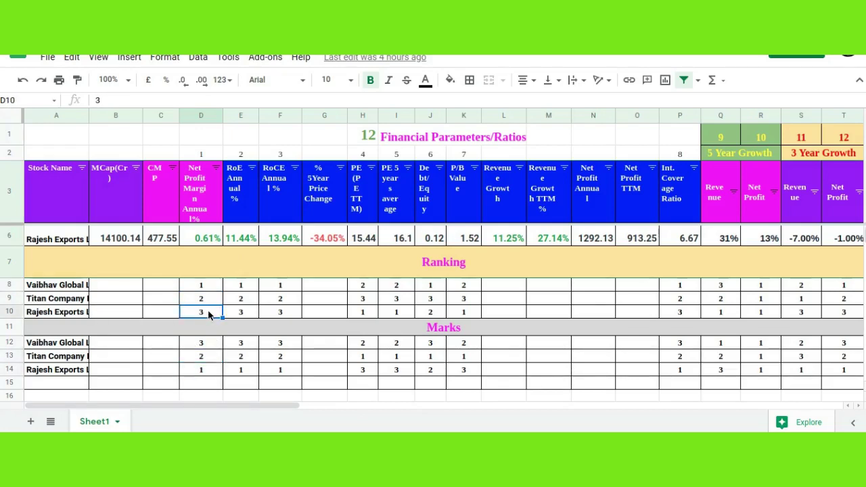
click(207, 371)
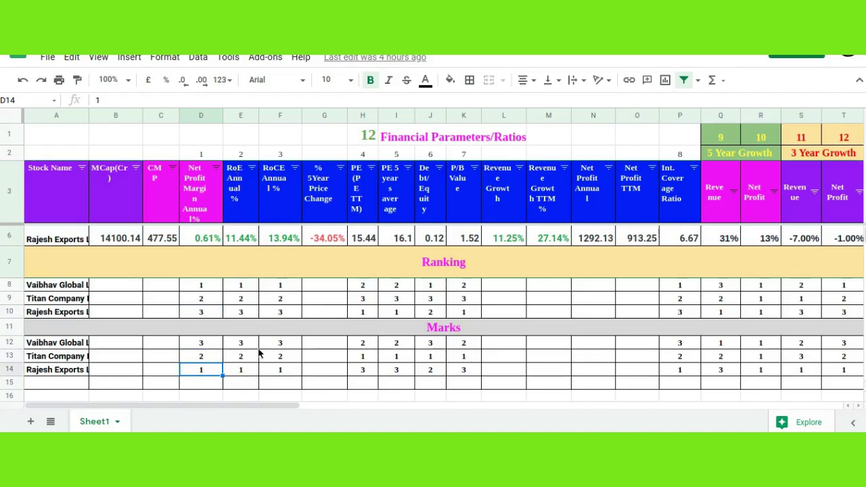
- Compare the annual RoE rankings of Vaibhav Global, Titan Company and Rajesh Exports with the marks given for RoE
click(240, 286)
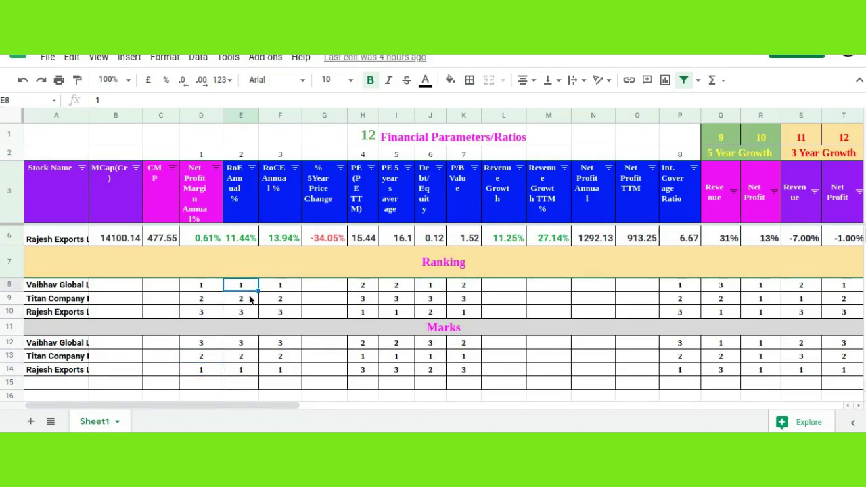
click(247, 343)
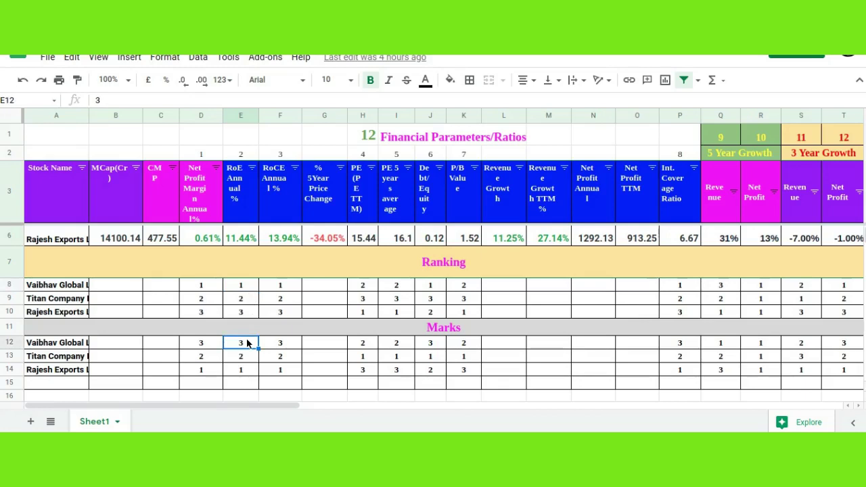
click(251, 299)
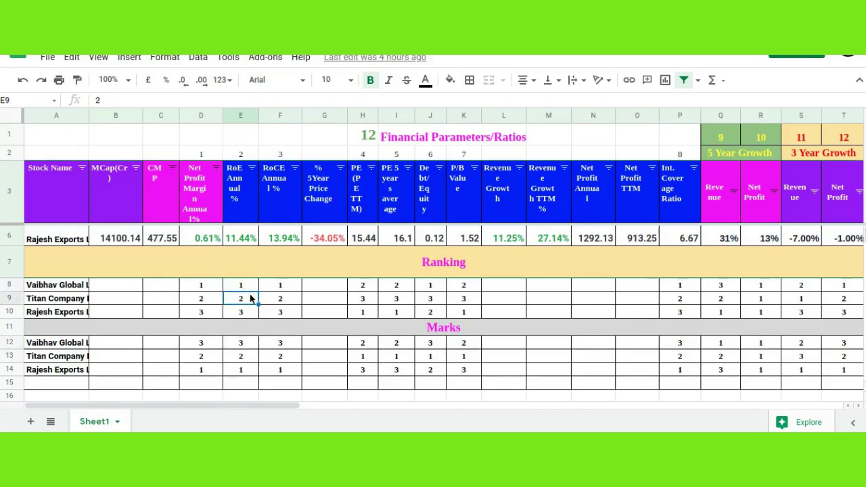
click(247, 362)
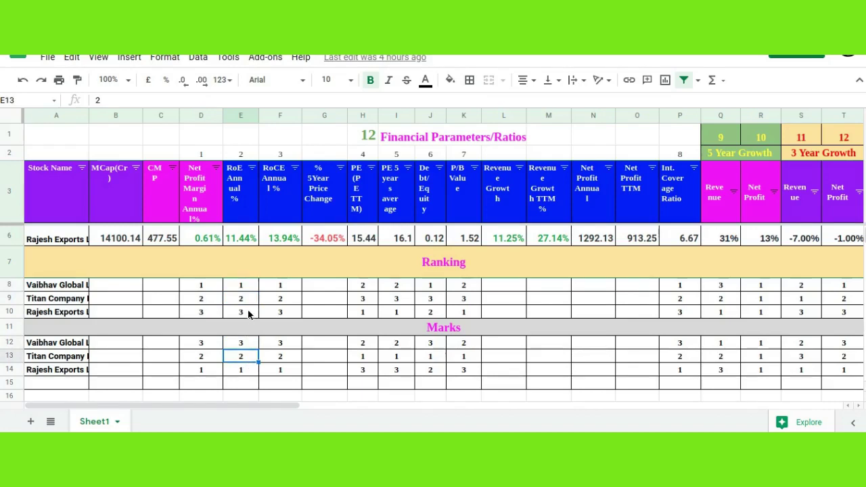
click(249, 313)
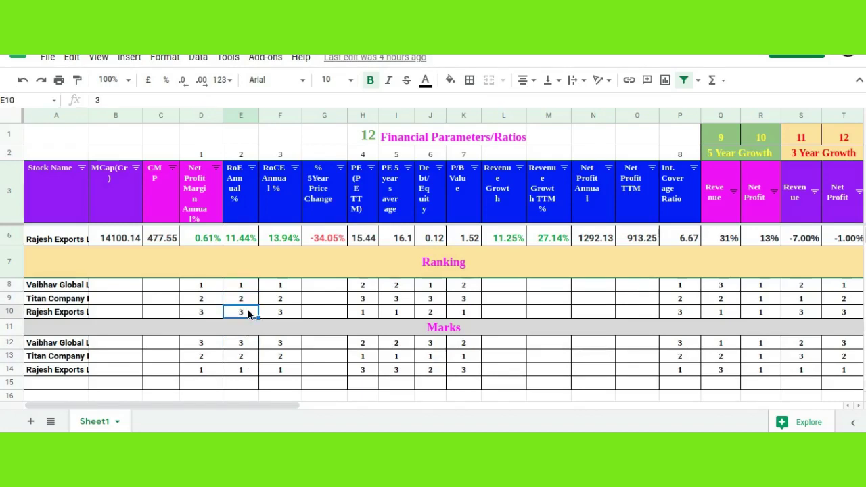
click(245, 370)
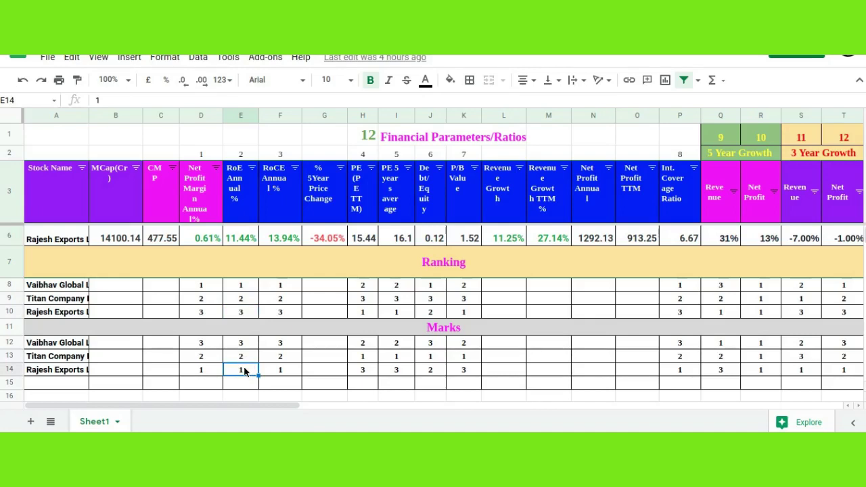
- Review the three companies' marks for annual RoCE and Rajesh Exports' mark for P/B value
click(277, 345)
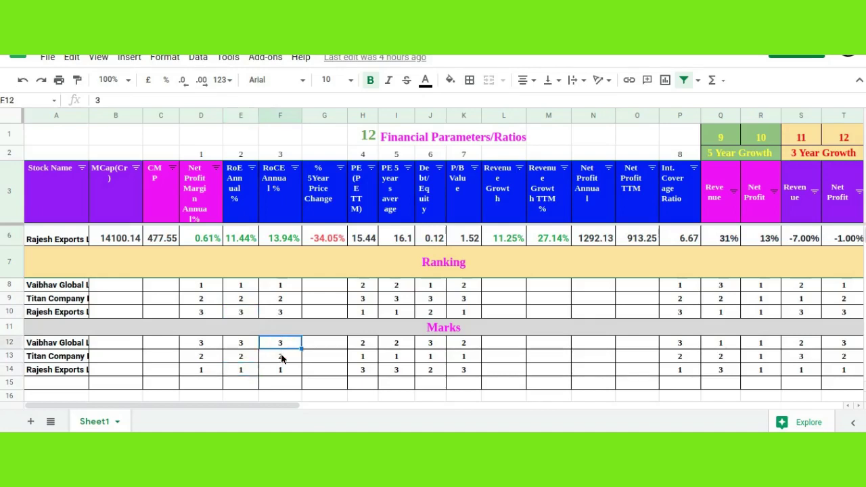
click(281, 356)
click(283, 369)
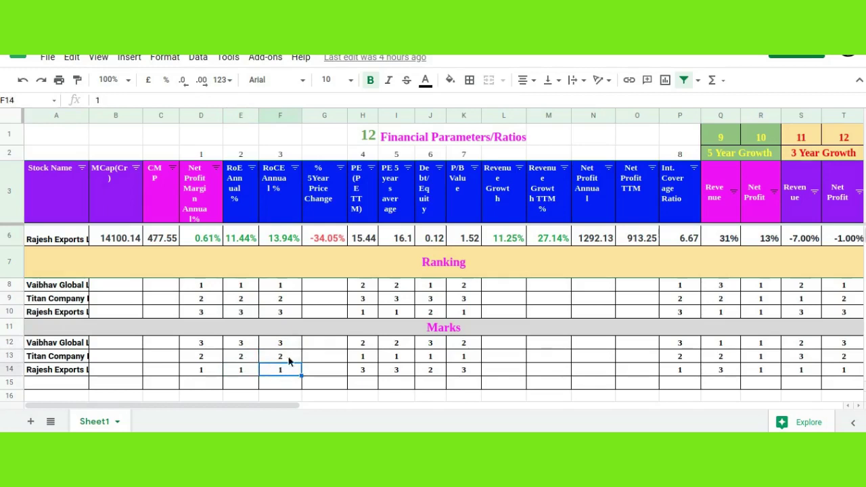
click(472, 369)
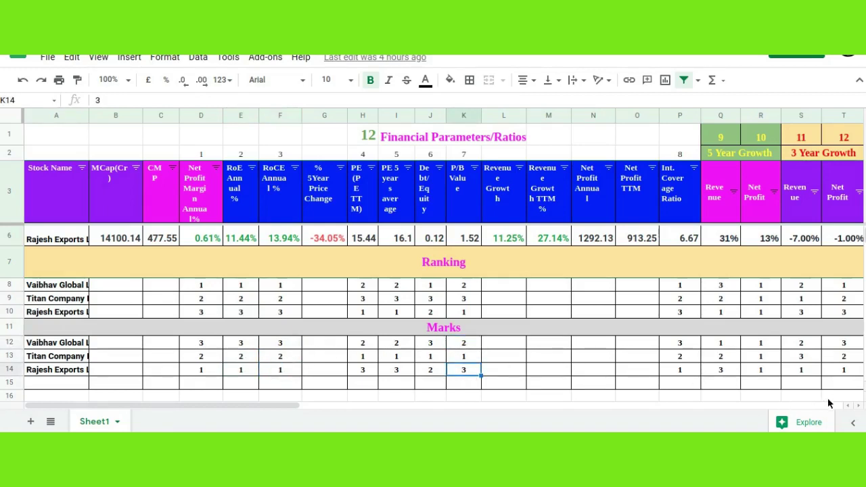
- Examine the Total column of the Marks section and compare the total marks of Vaibhav Global, Rajesh Exports and Titan Company
click(858, 406)
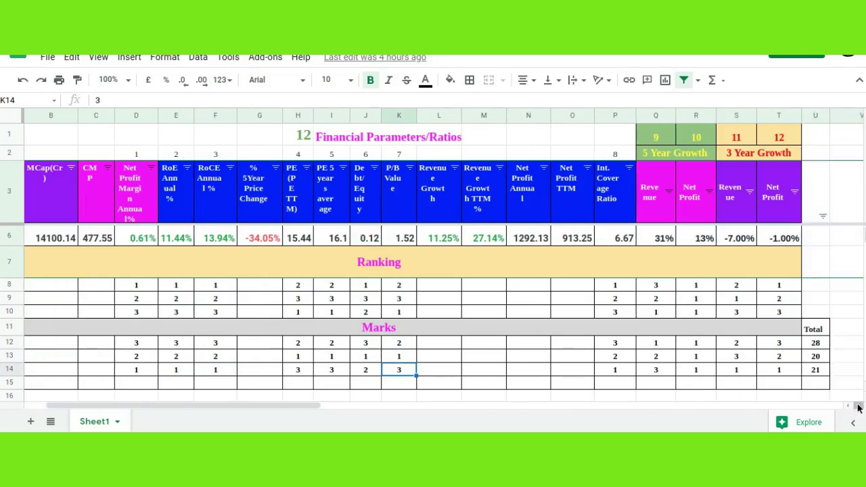
click(818, 345)
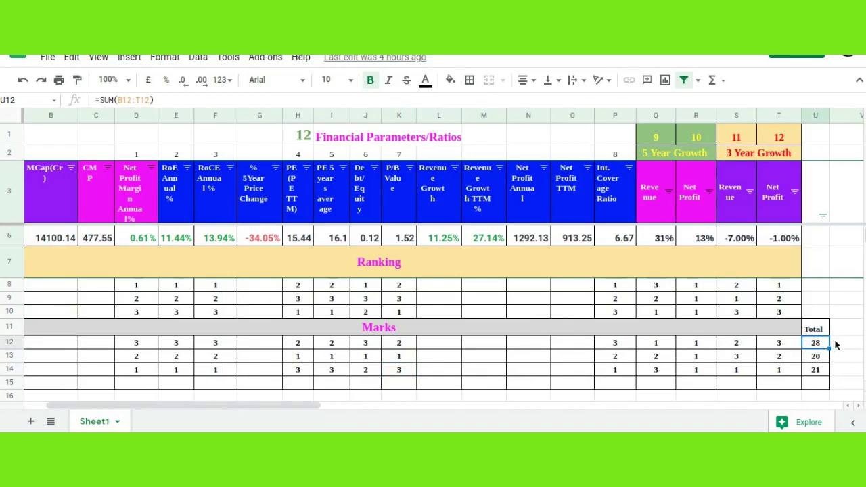
click(835, 344)
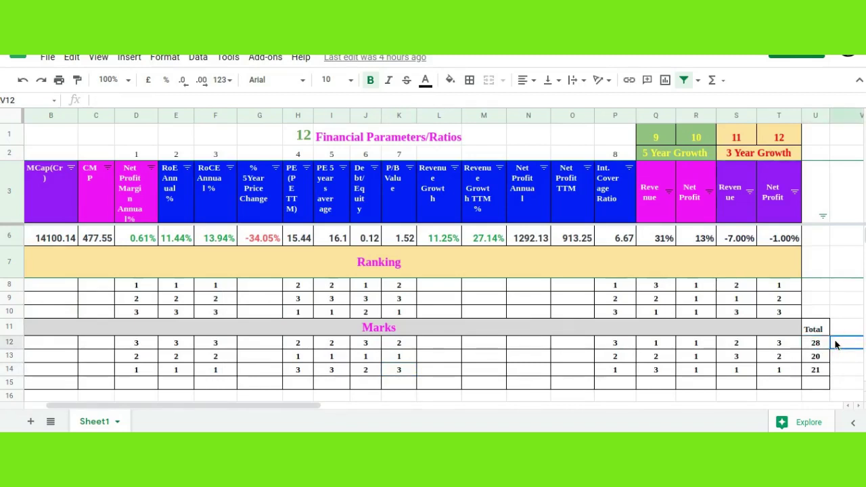
click(818, 373)
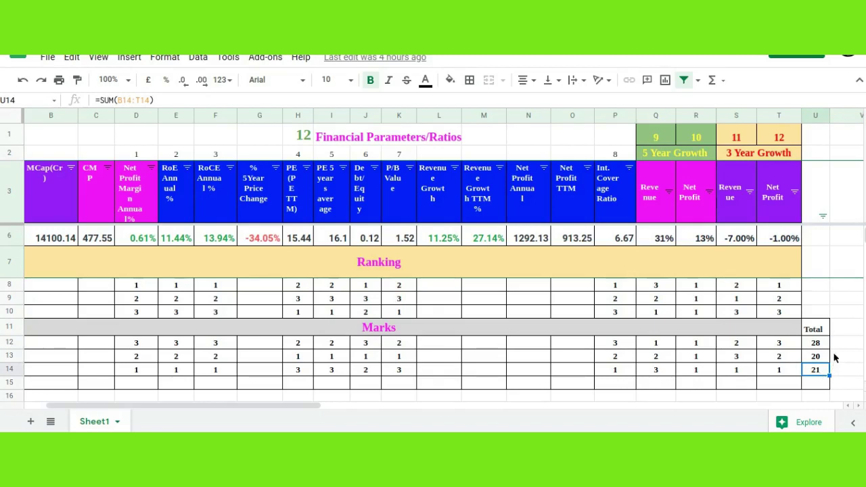
click(835, 358)
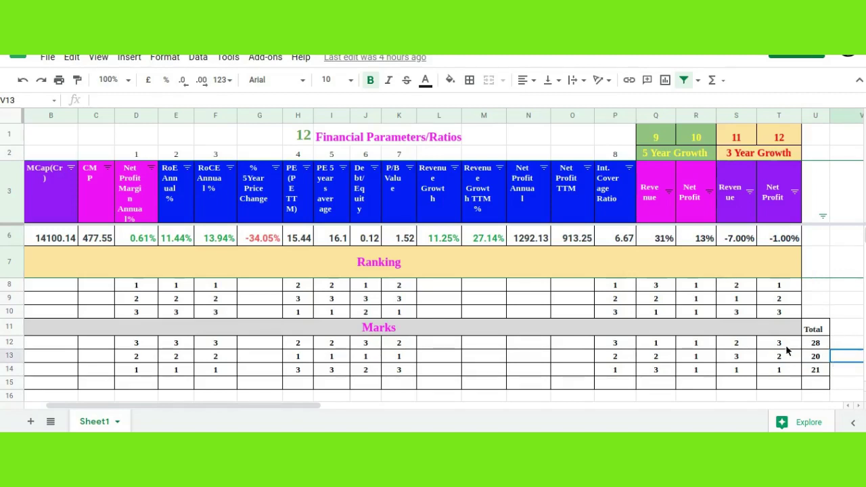
click(836, 344)
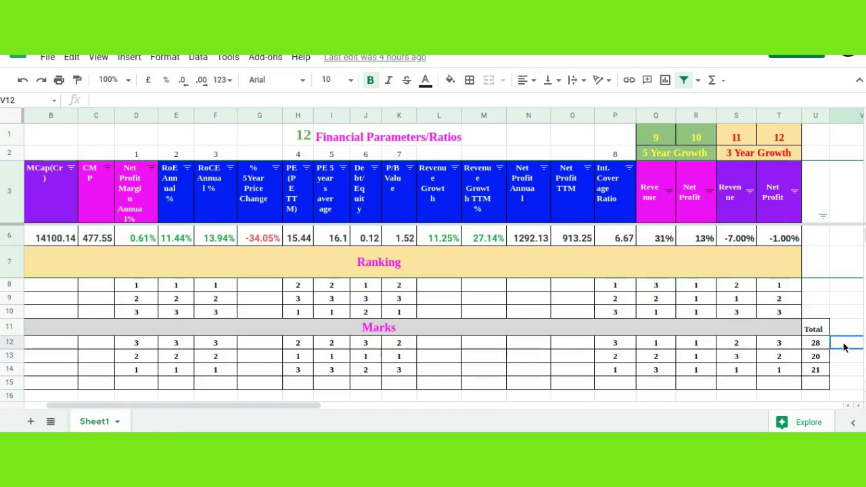
click(836, 372)
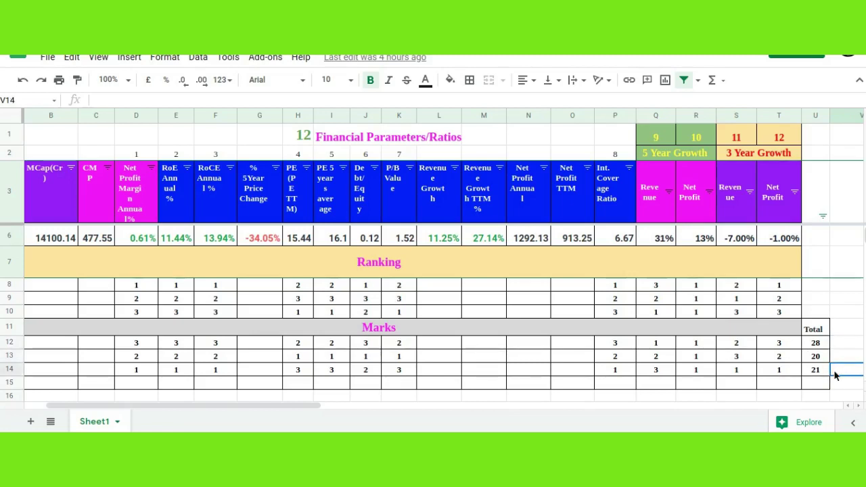
click(839, 357)
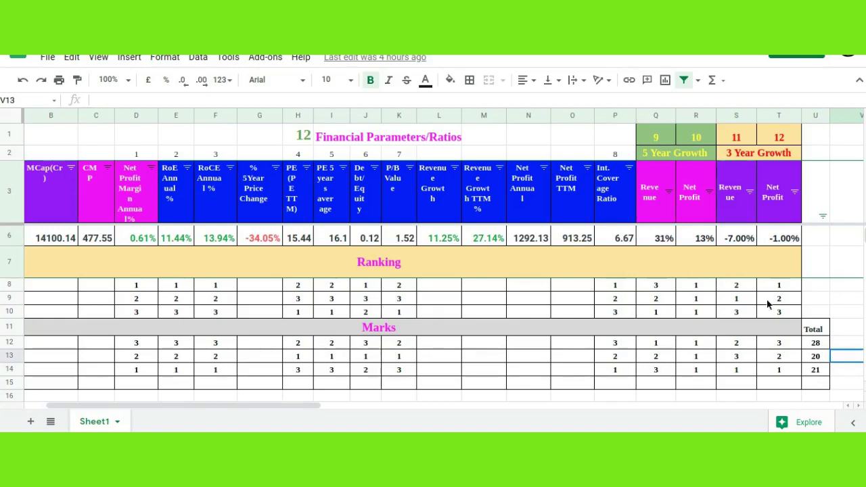
- Examine Rajesh Exports' 3-year revenue and net profit growth alongside its total marks
click(742, 241)
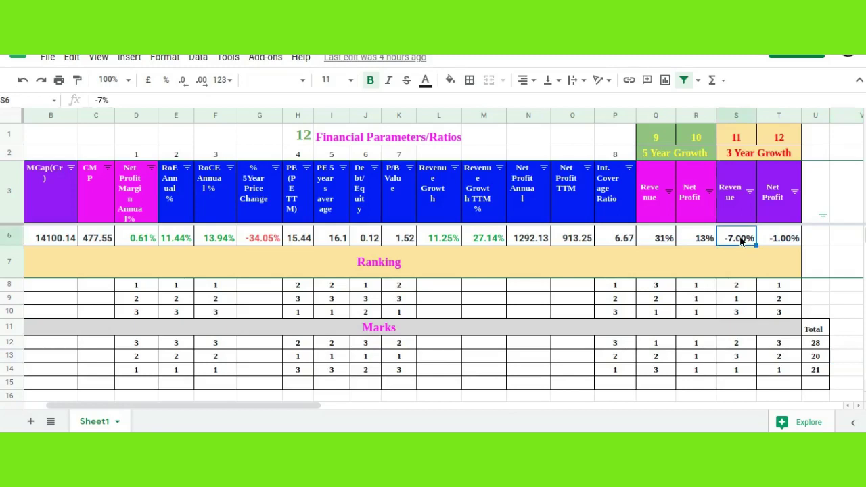
click(779, 240)
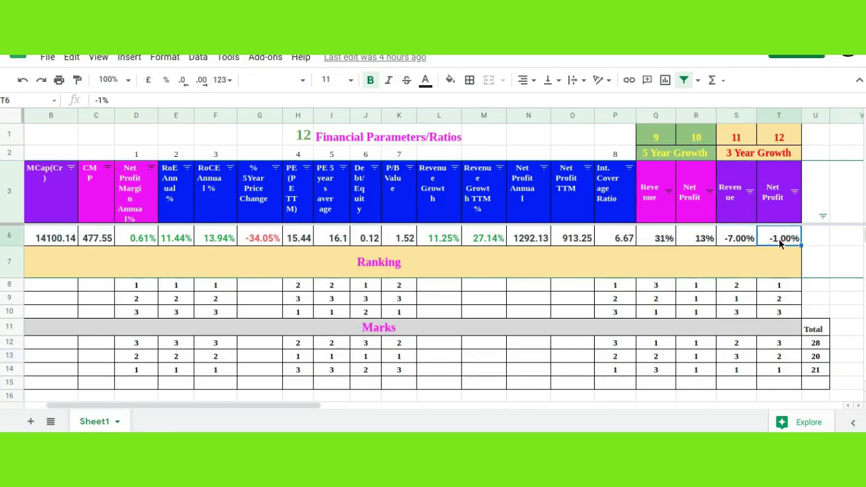
click(836, 372)
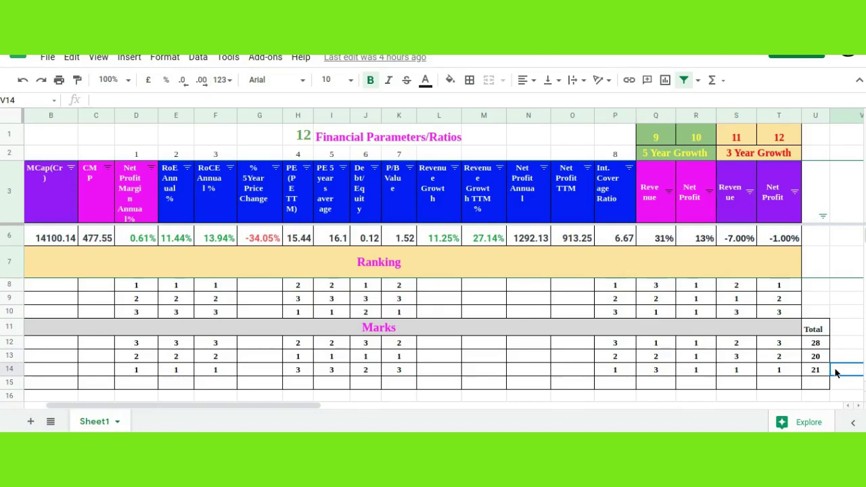
scroll(835, 298, up, 1)
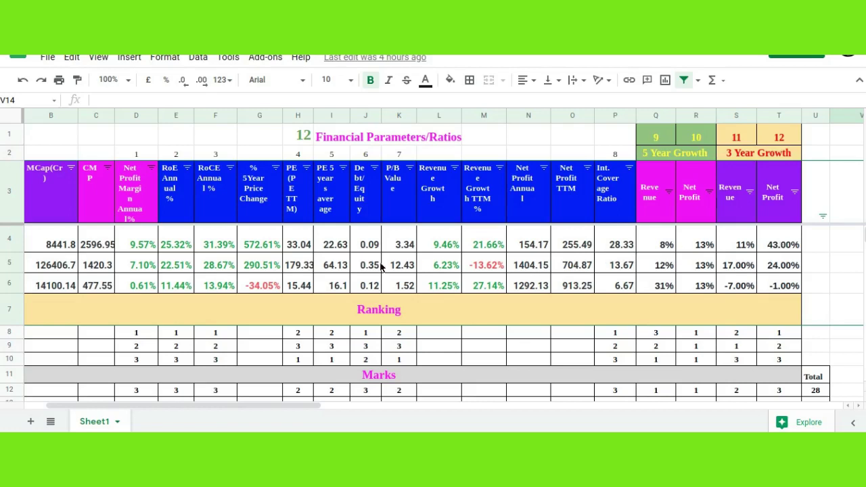
click(780, 290)
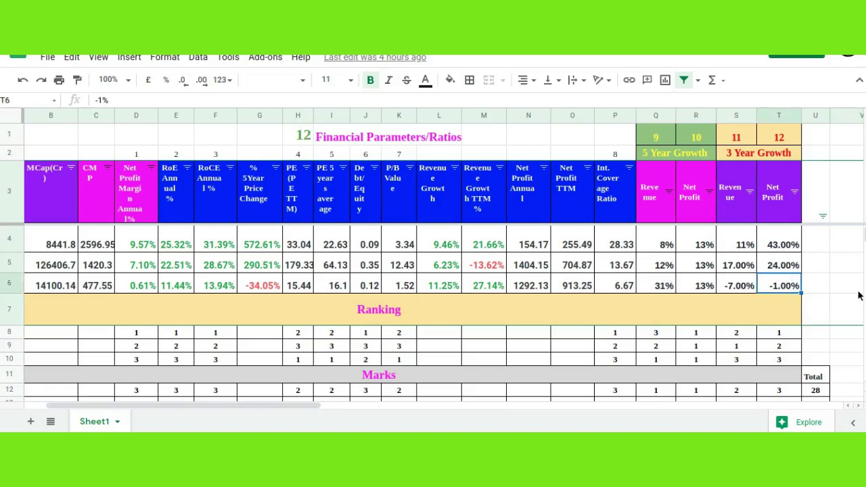
- Compare the total marks of Vaibhav Global, Titan Company and Rajesh Exports, and recheck Rajesh Exports' 3-year revenue growth
scroll(859, 295, down, 1)
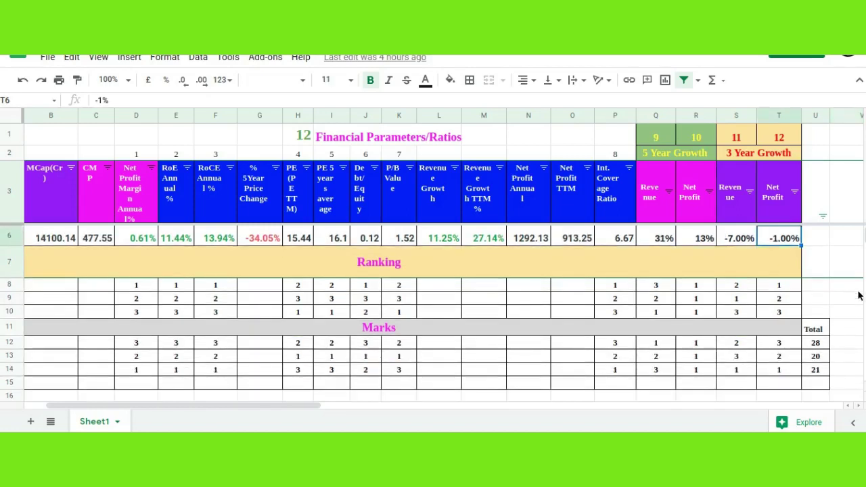
click(842, 345)
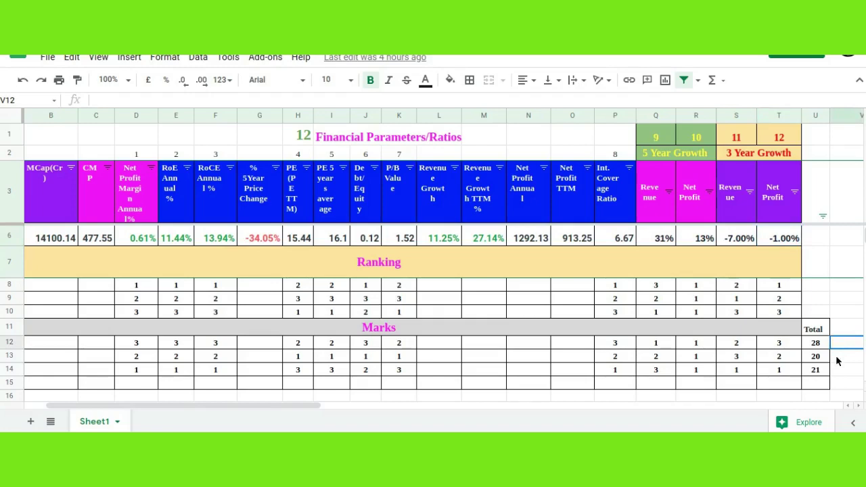
click(837, 360)
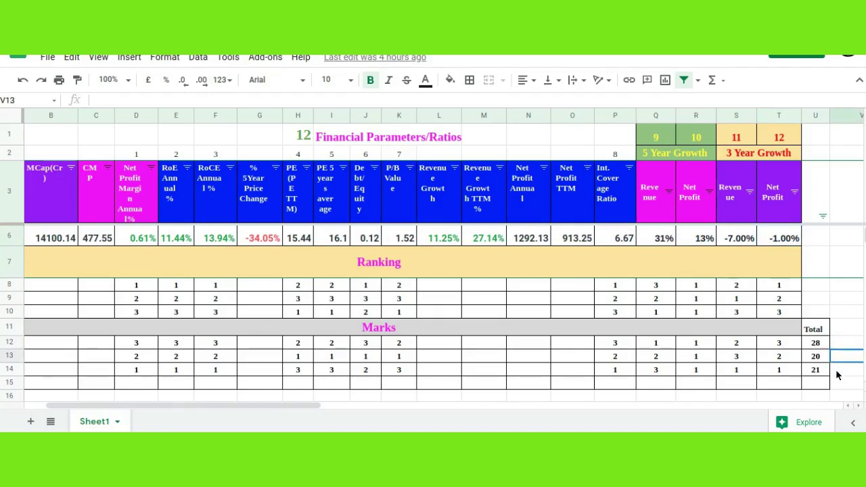
click(837, 373)
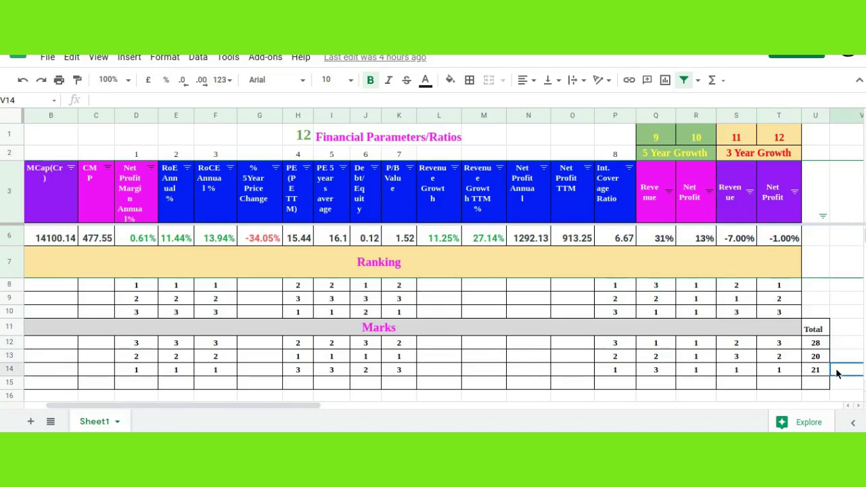
click(749, 239)
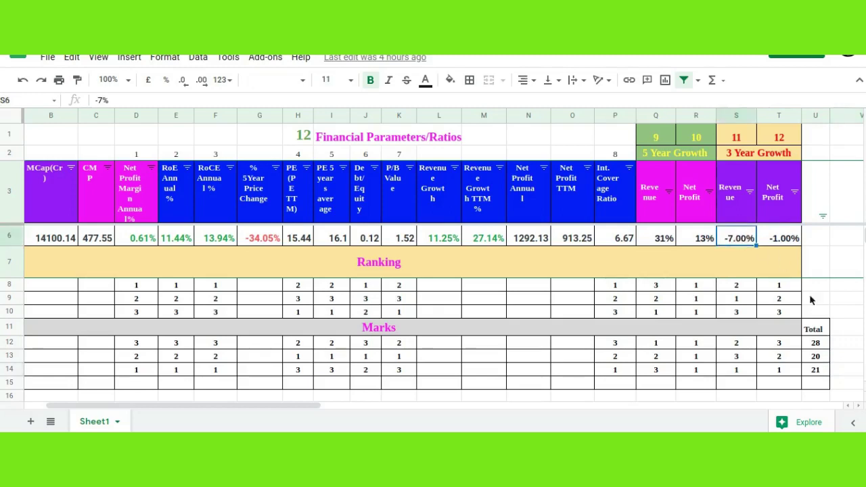
click(842, 372)
click(837, 343)
click(835, 358)
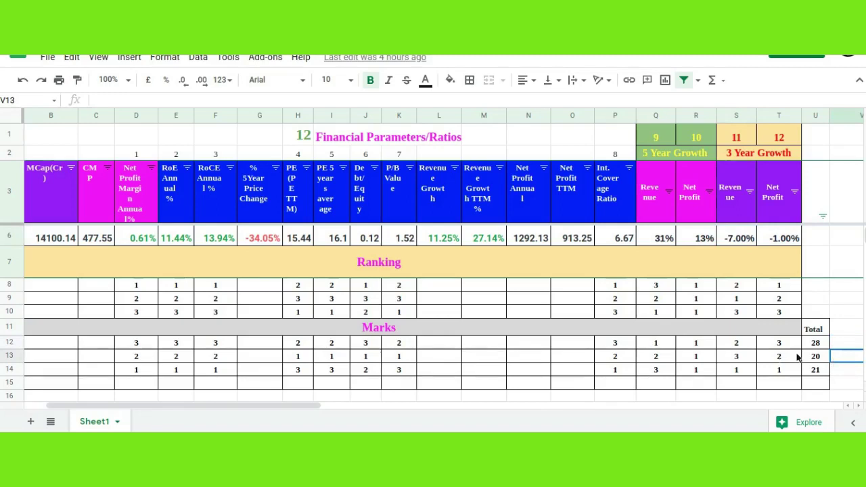
- Review the Ranking rows of Vaibhav Global, Titan Company and Rajesh Exports alongside their stock names
drag(222, 404, 162, 405)
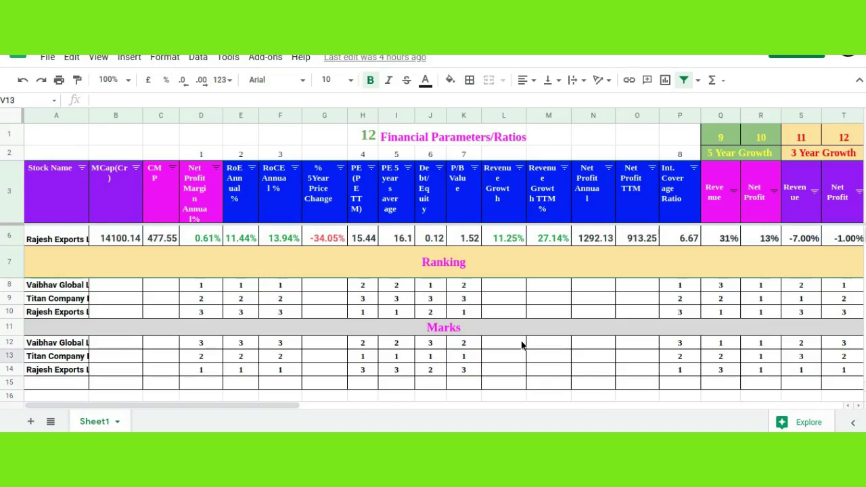
click(113, 310)
click(120, 300)
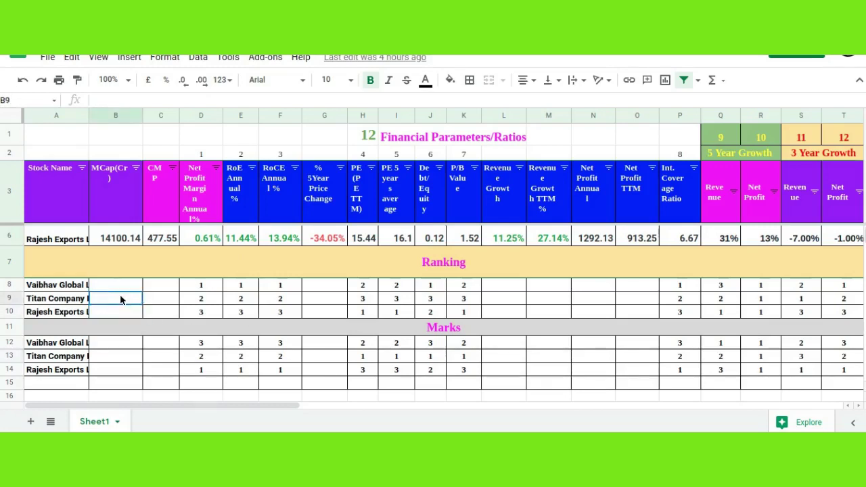
click(137, 313)
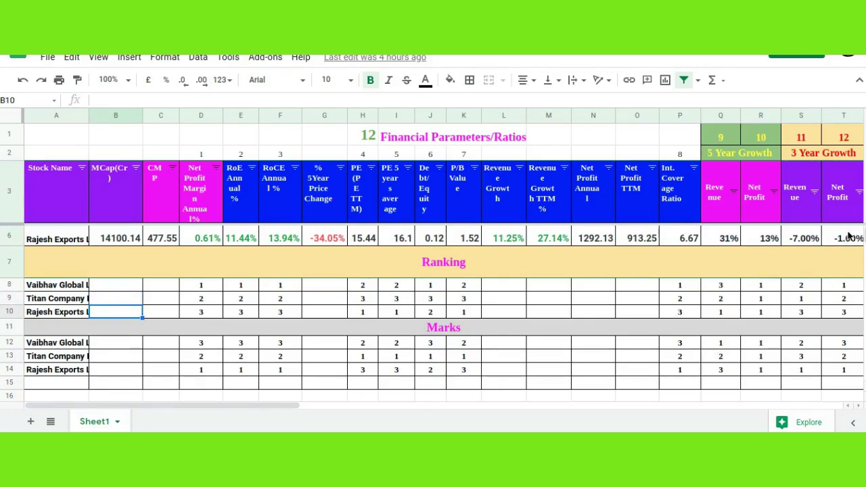
click(120, 287)
click(111, 305)
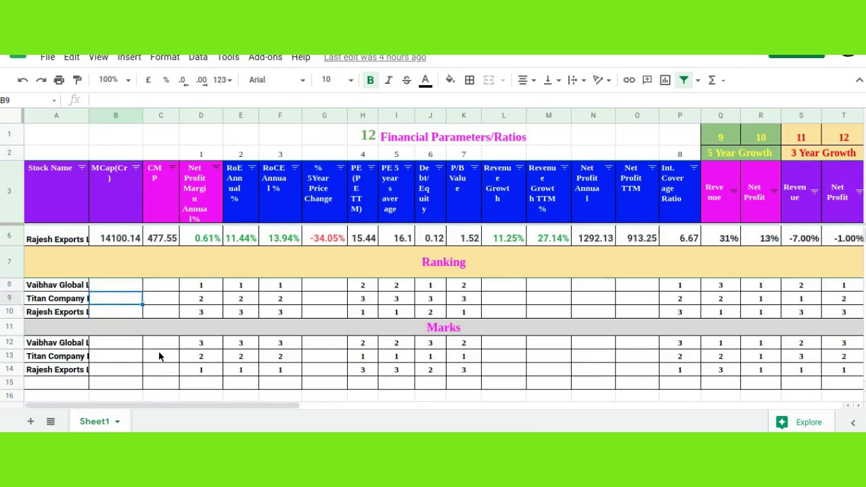
click(111, 311)
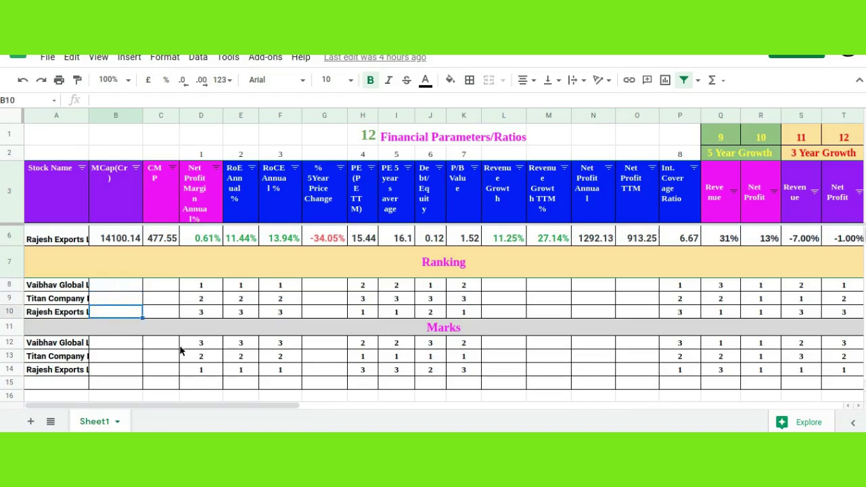